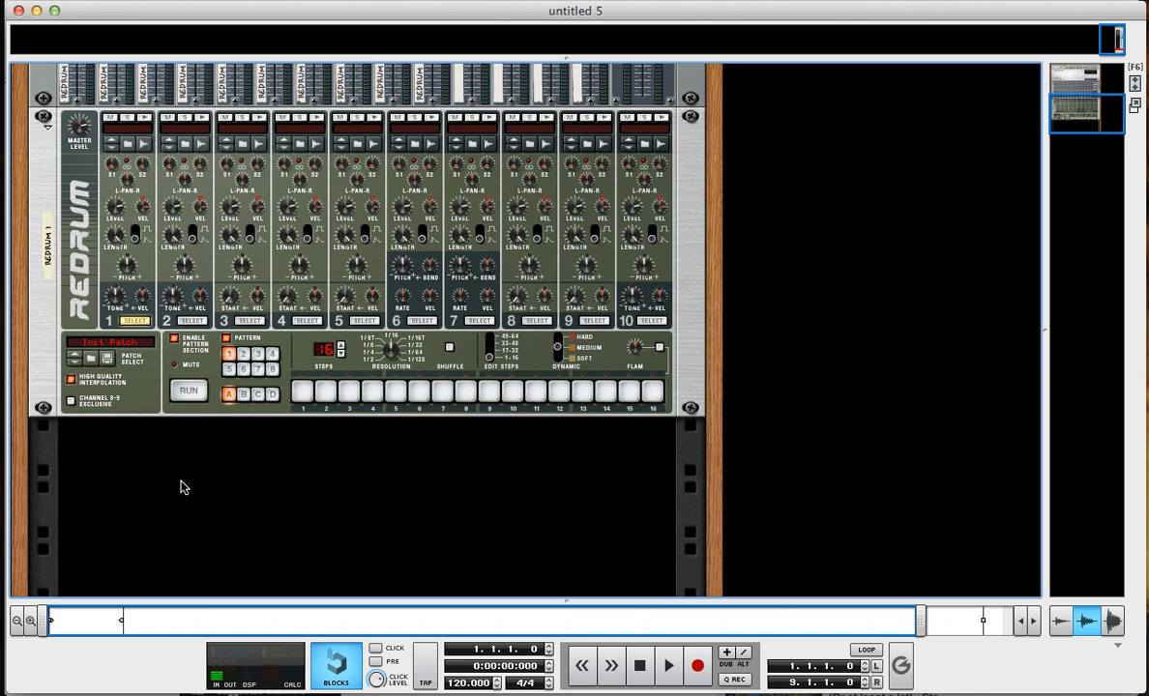
- Add an NN-XT Advanced Sampler below the Redrum and unfold its remote editor
click(141, 390)
click(206, 0)
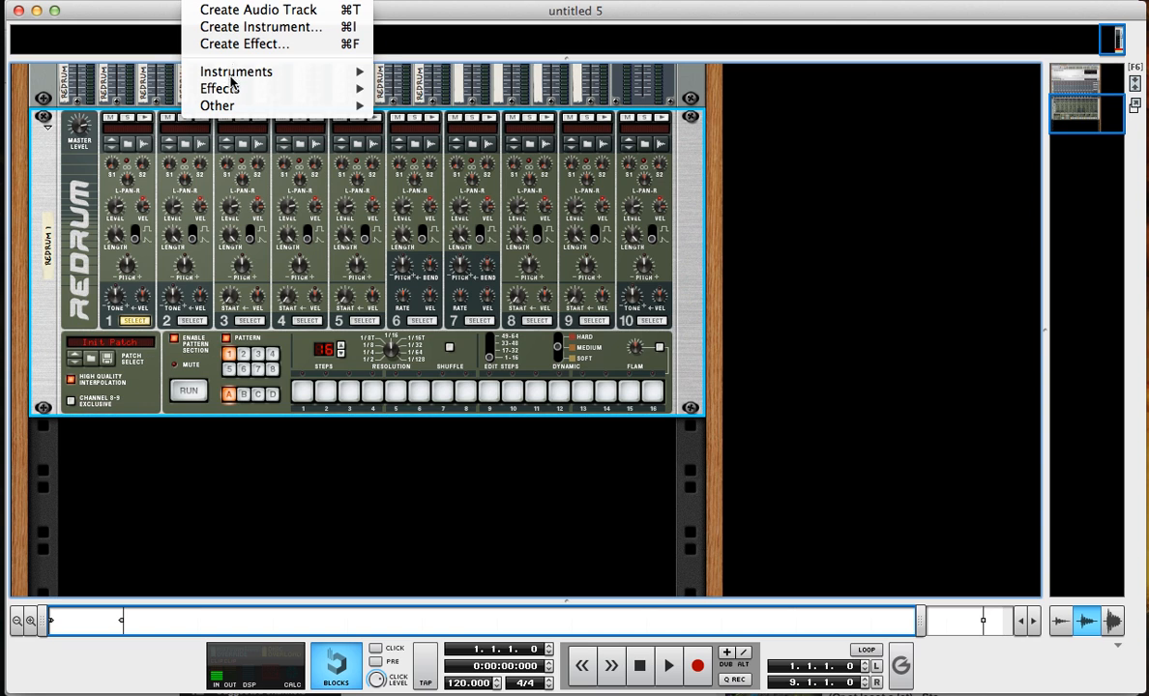
mouse_move(292, 76)
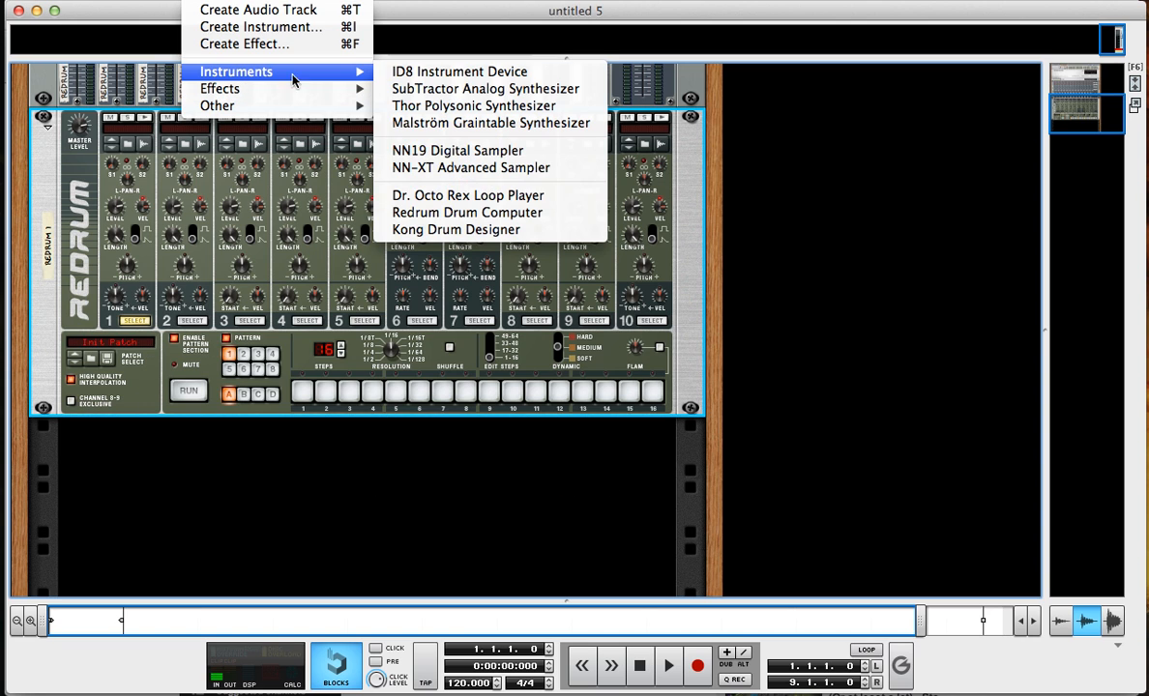
click(504, 169)
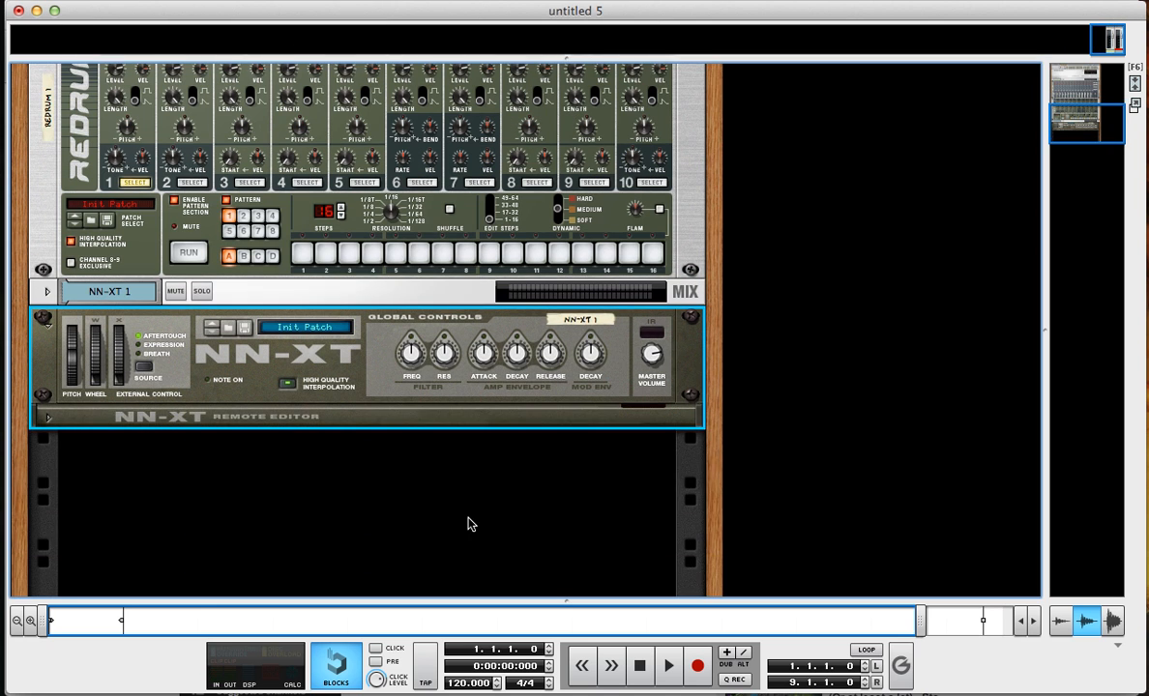
click(49, 417)
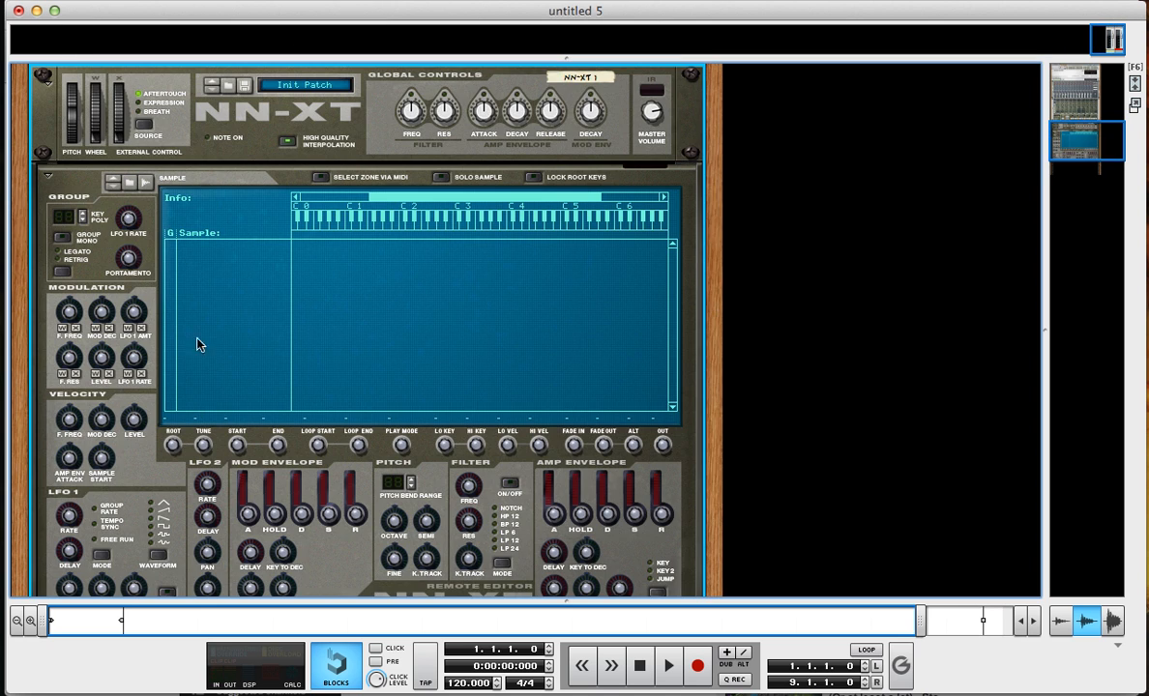
- Record a live sample into the NN-XT and open the recording for editing
click(143, 183)
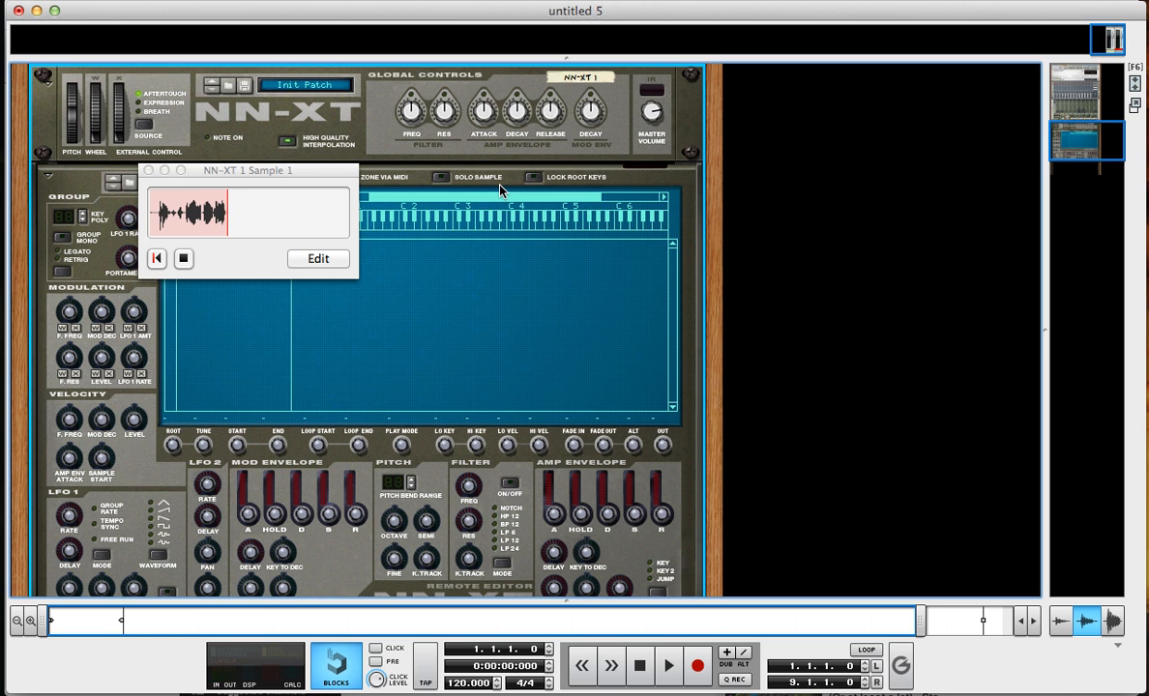
click(327, 260)
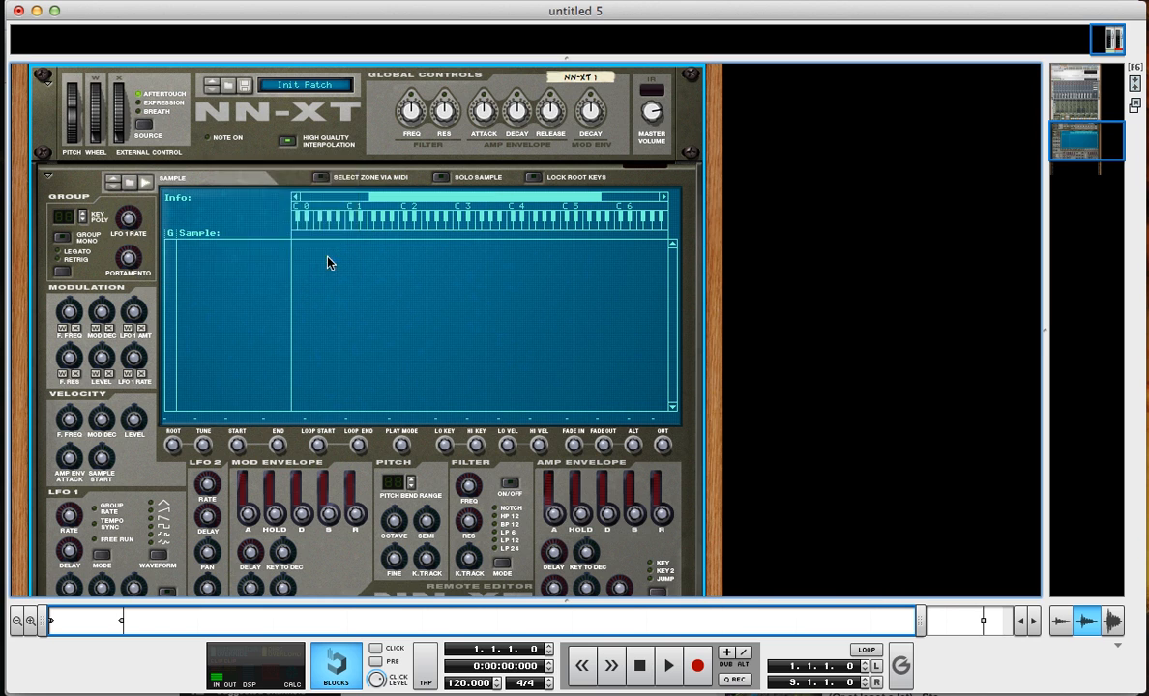
- Audition Sample 1, crop it to about 6.8–7.8 seconds and cut roughly the first 0.1 seconds off the result
click(524, 221)
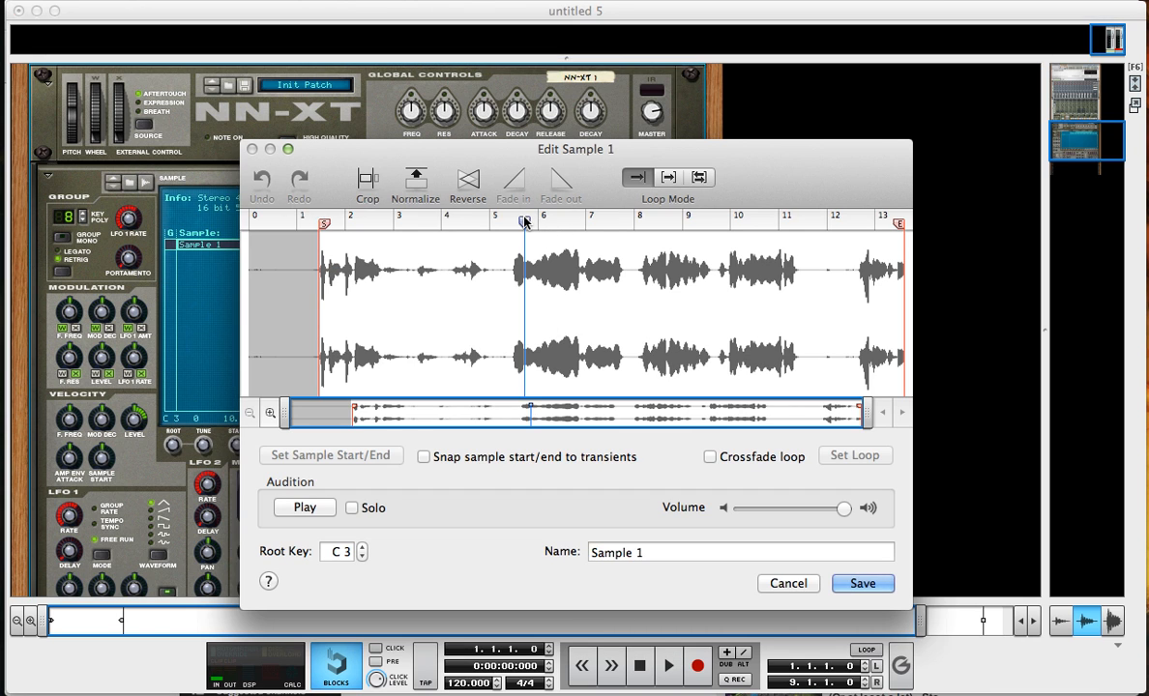
key(space)
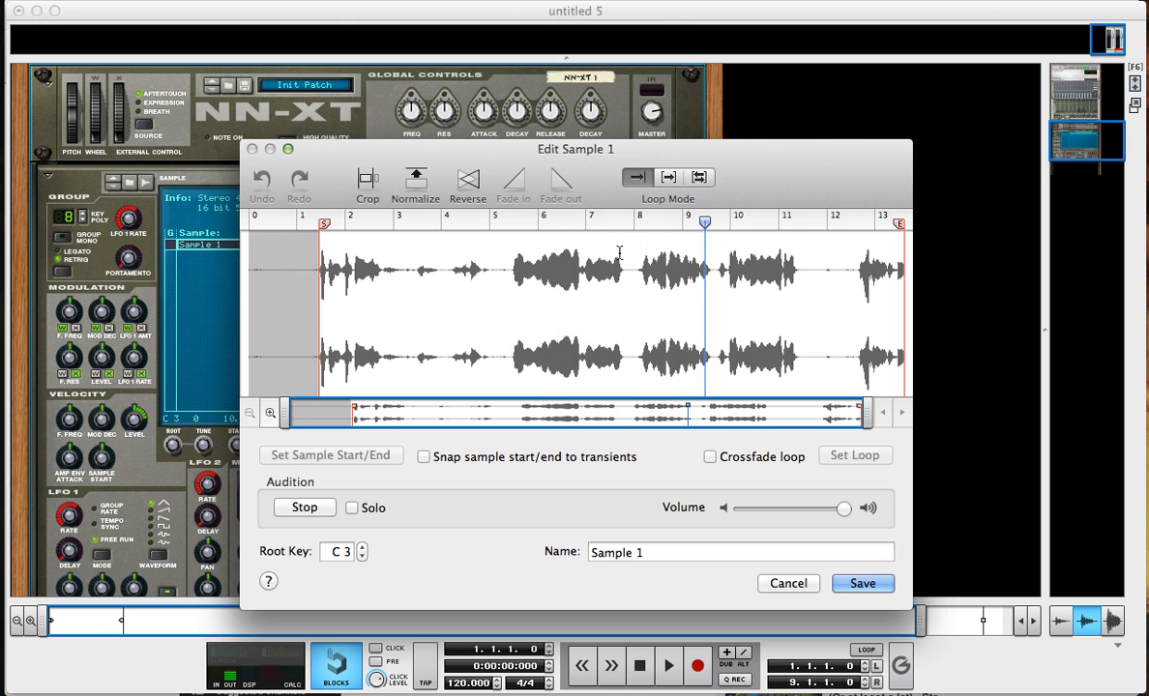
key(space)
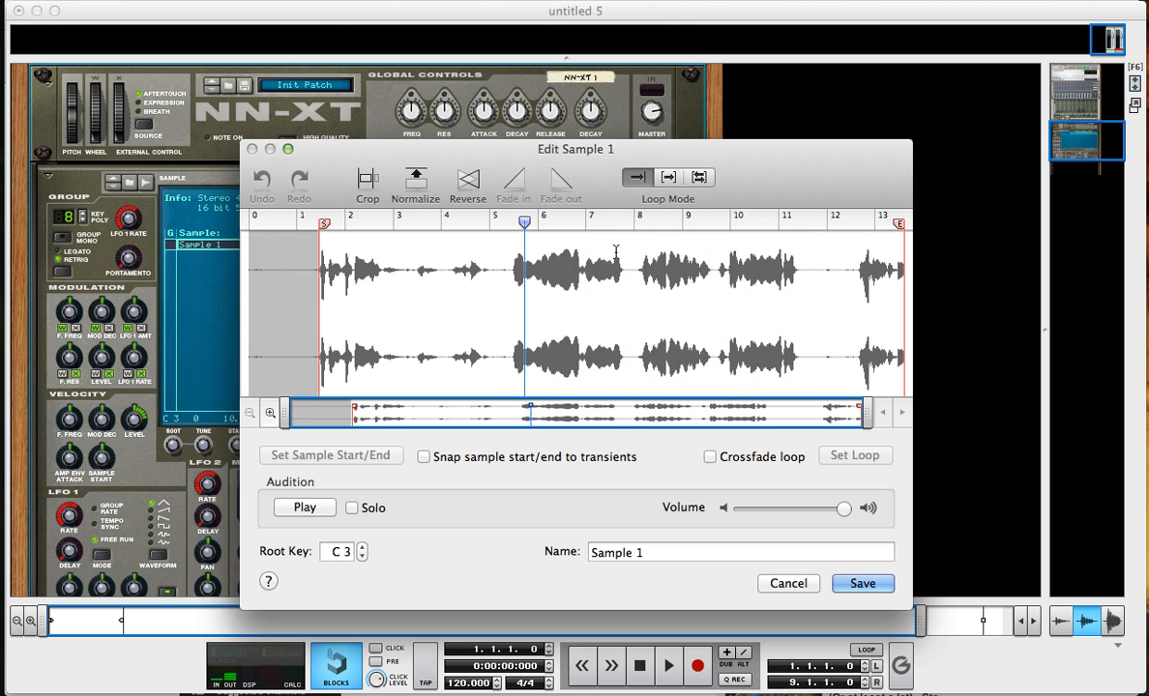
drag(579, 242, 626, 247)
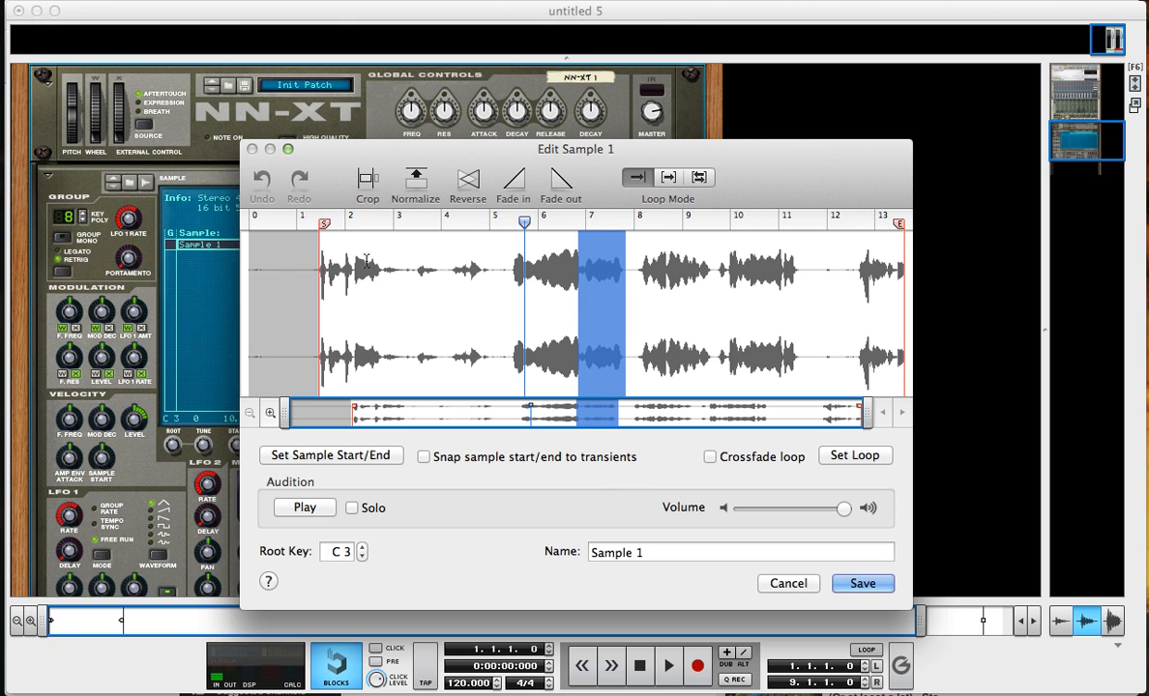
click(367, 179)
drag(327, 246, 910, 280)
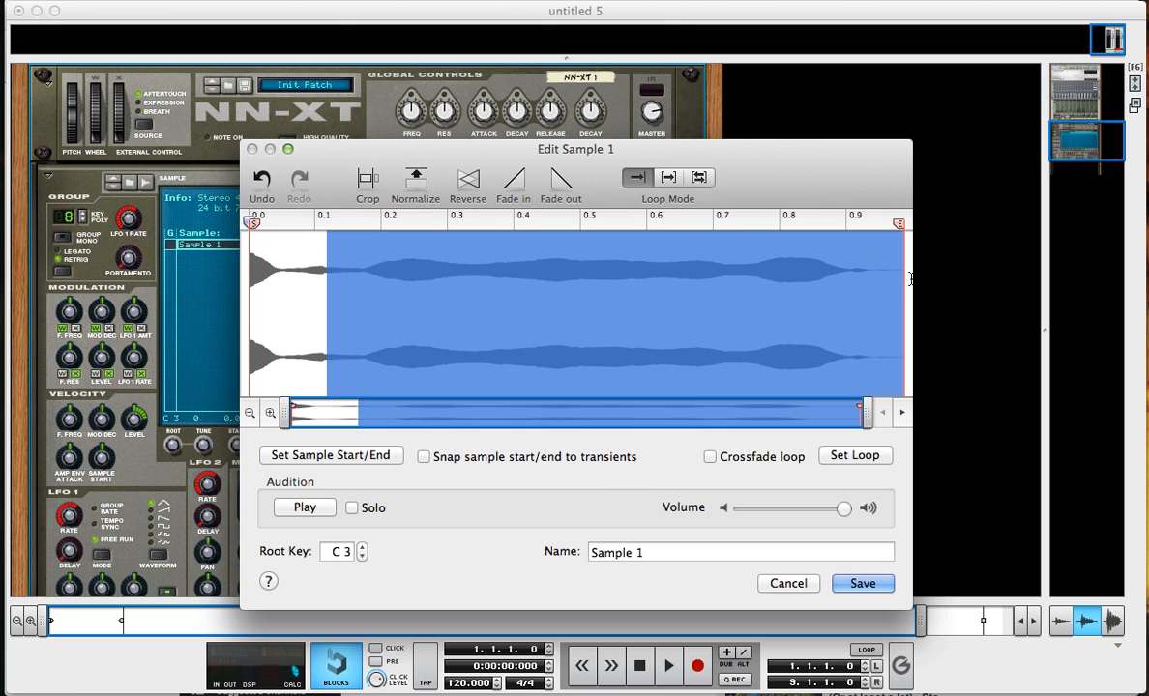
click(367, 185)
- Normalize Sample 1 and crop off both quiet ends, keeping about 0.04–0.78 seconds, and save the edit
click(422, 186)
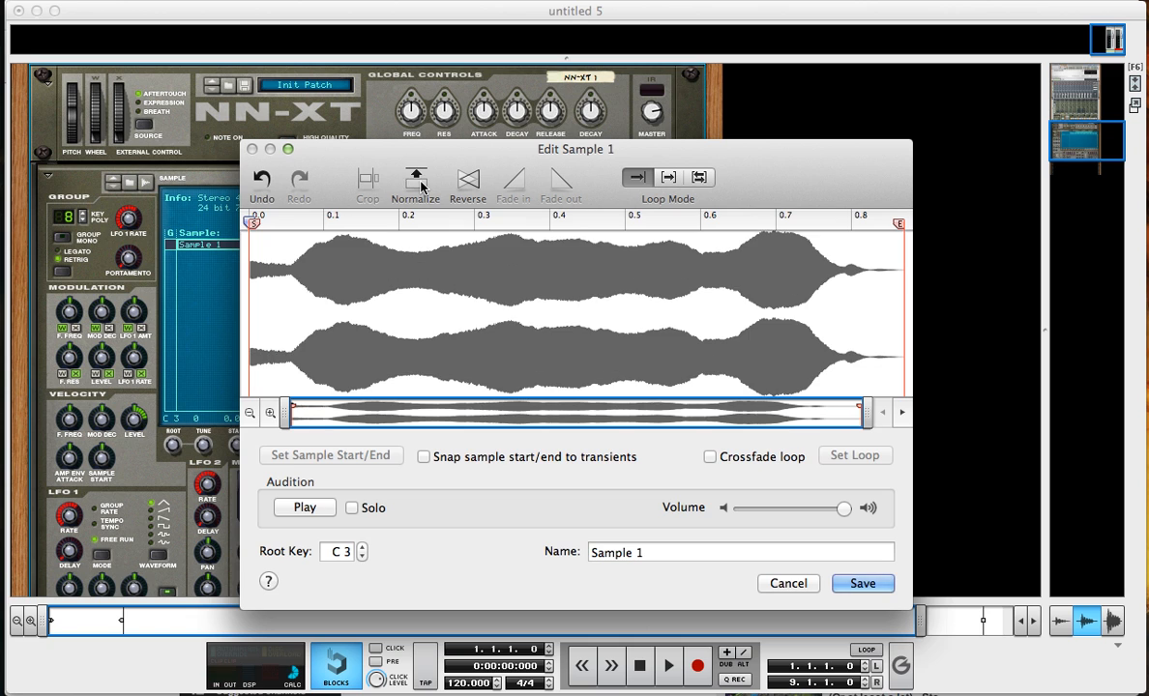
key(space)
drag(275, 268, 840, 273)
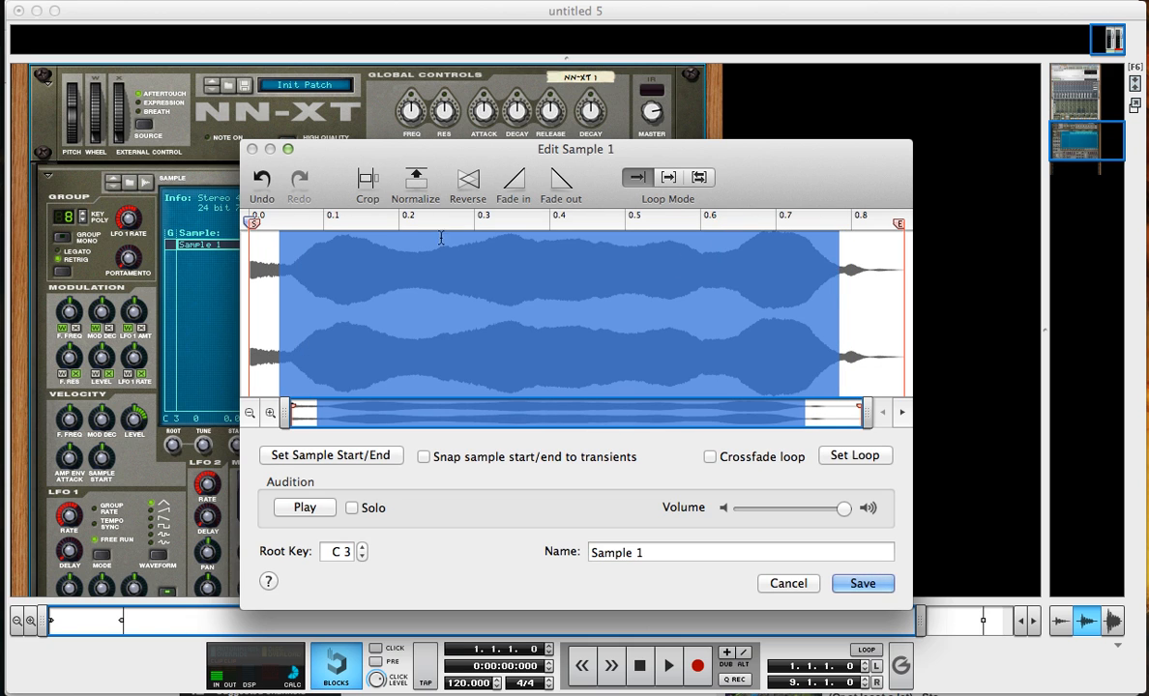
click(367, 184)
key(space)
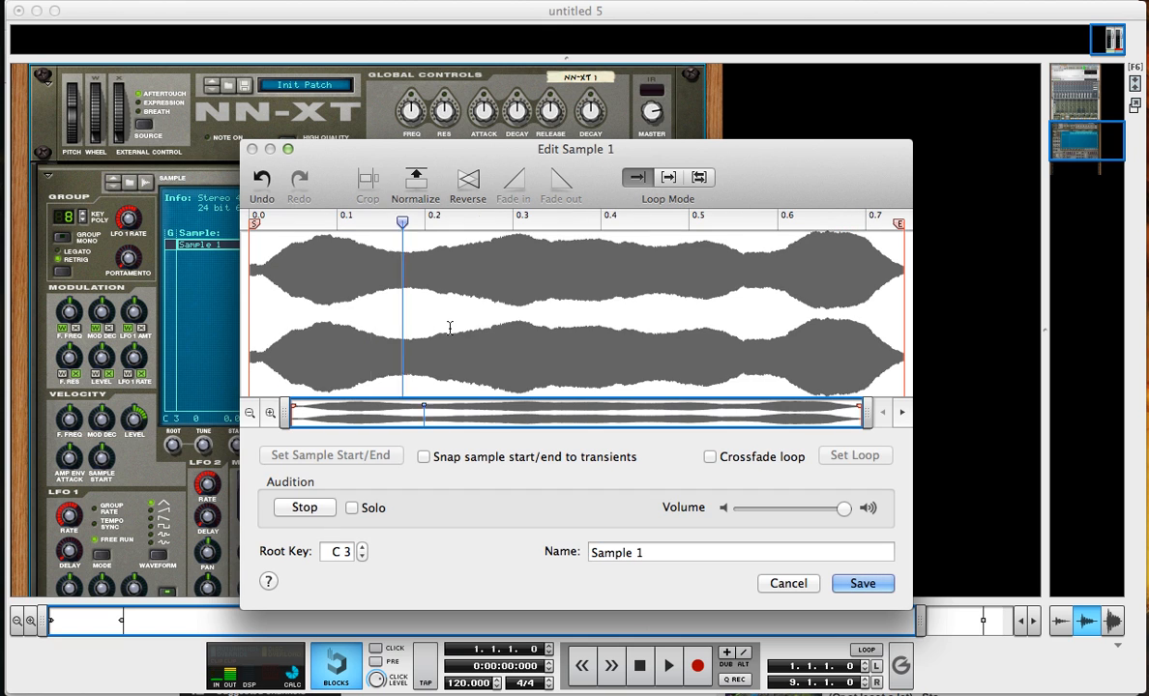
key(Return)
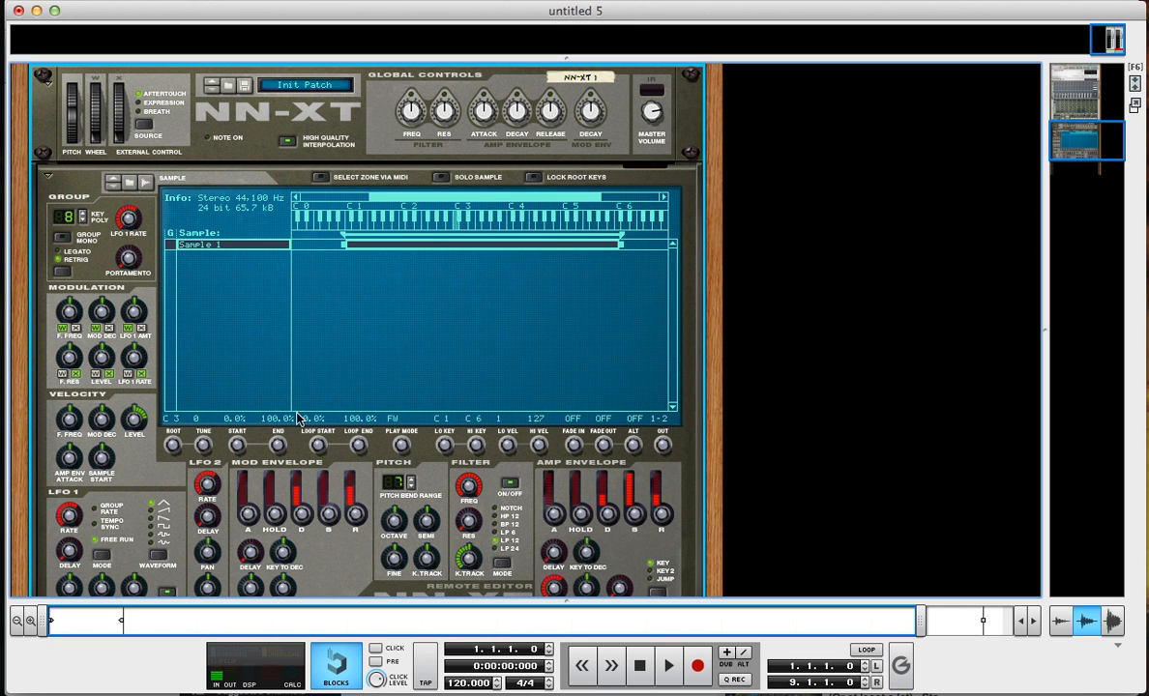
- Set the Sample 1 zone's sample start to 100.0% and its play mode to FW-LOOP
drag(237, 448, 321, 64)
drag(405, 445, 406, 438)
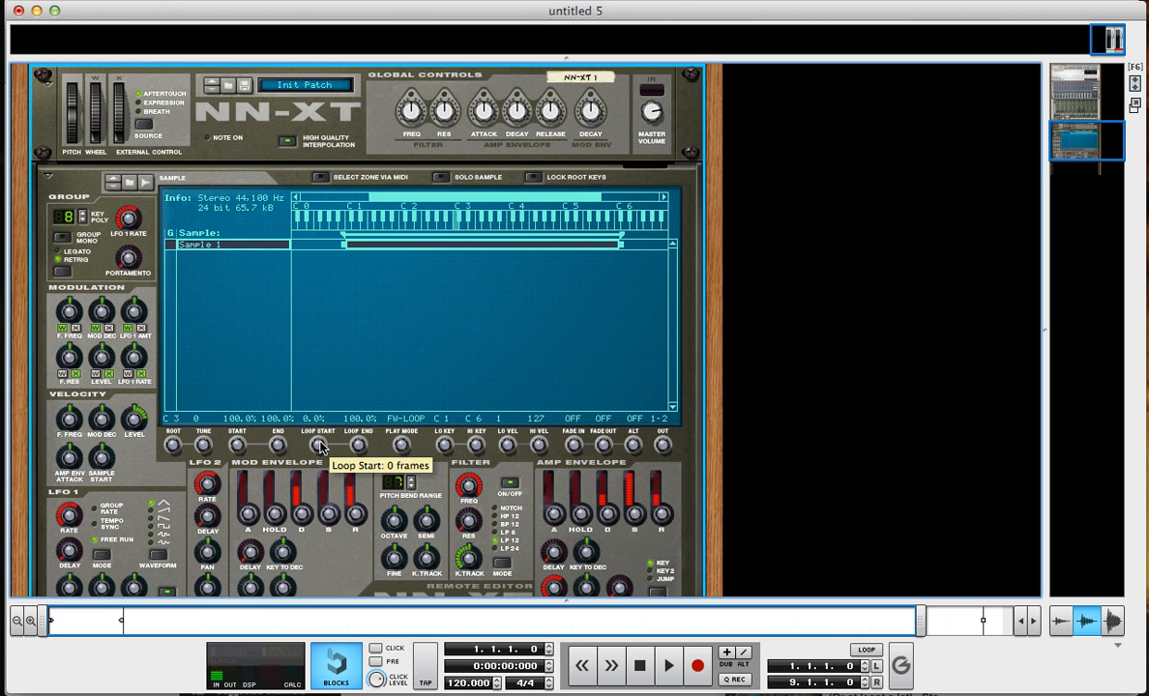
- Set the Sample 1 zone's loop start to 42.4% and its loop end to 46.8%
drag(321, 446, 331, 356)
drag(359, 448, 359, 464)
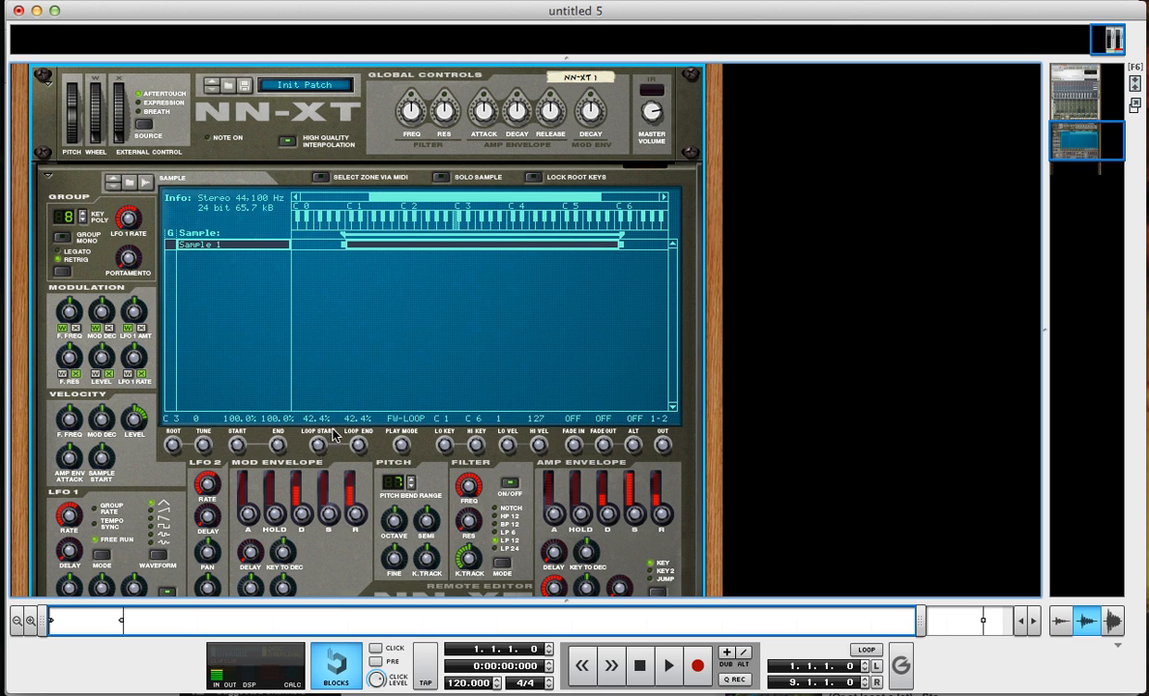
drag(357, 446, 337, 461)
drag(348, 440, 358, 393)
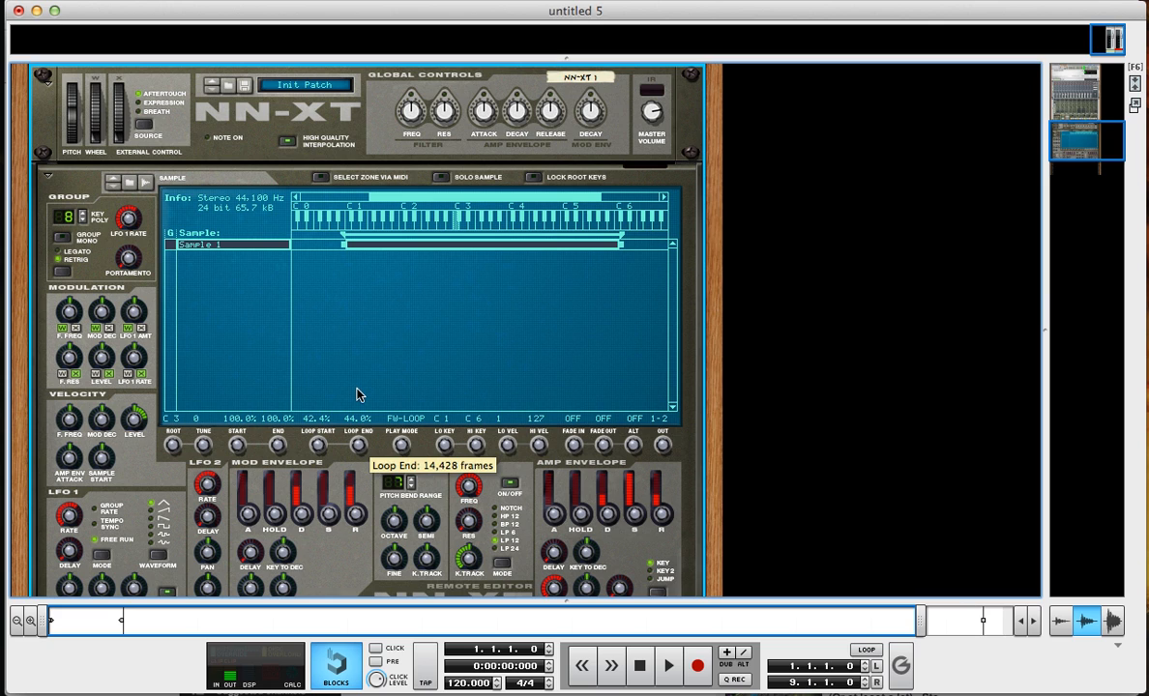
drag(360, 441, 369, 549)
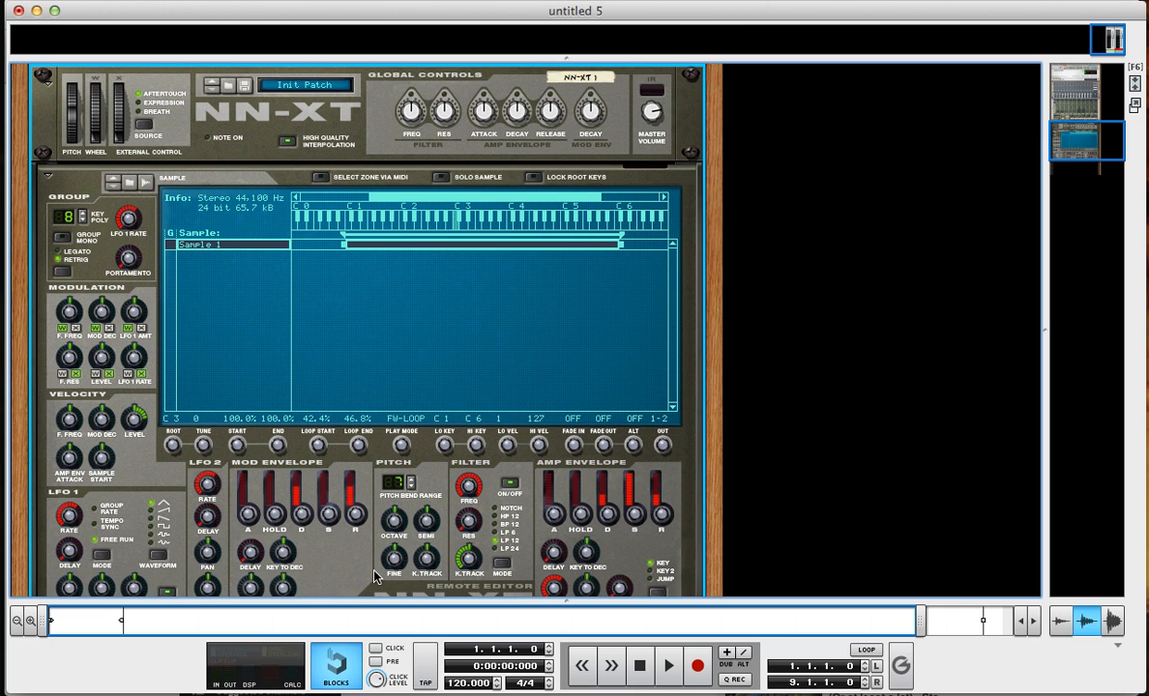
- Automap the Sample 1 zone across the keyboard
right_click(401, 248)
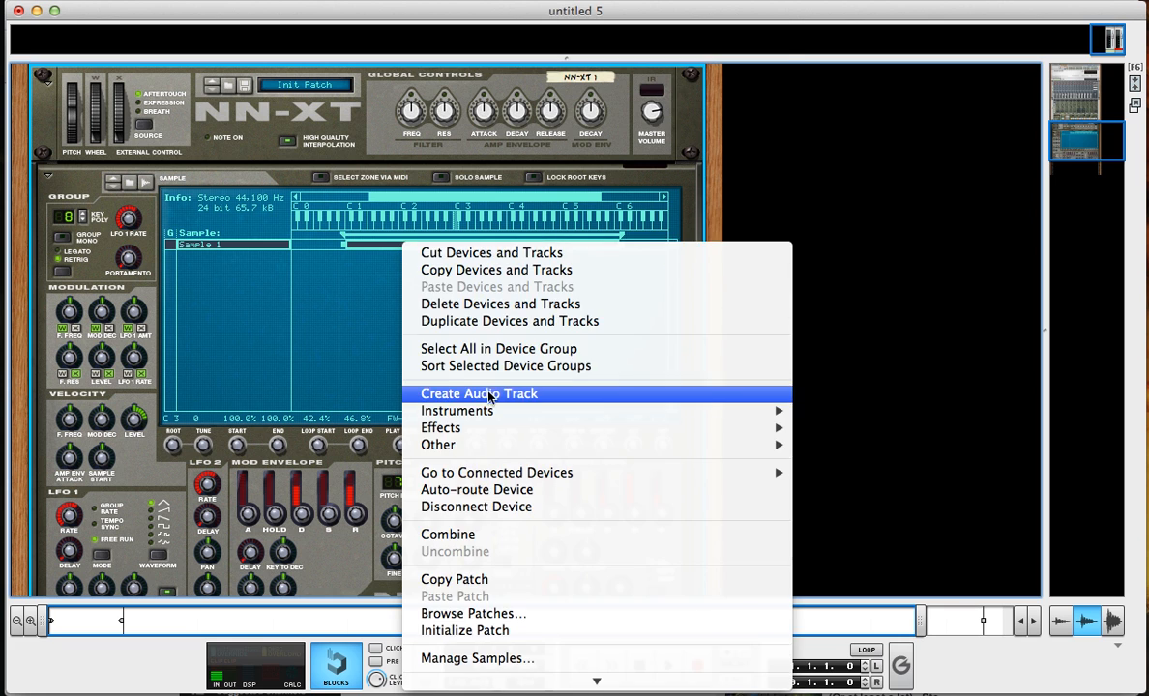
scroll(484, 399, down, 5)
scroll(489, 406, down, 1)
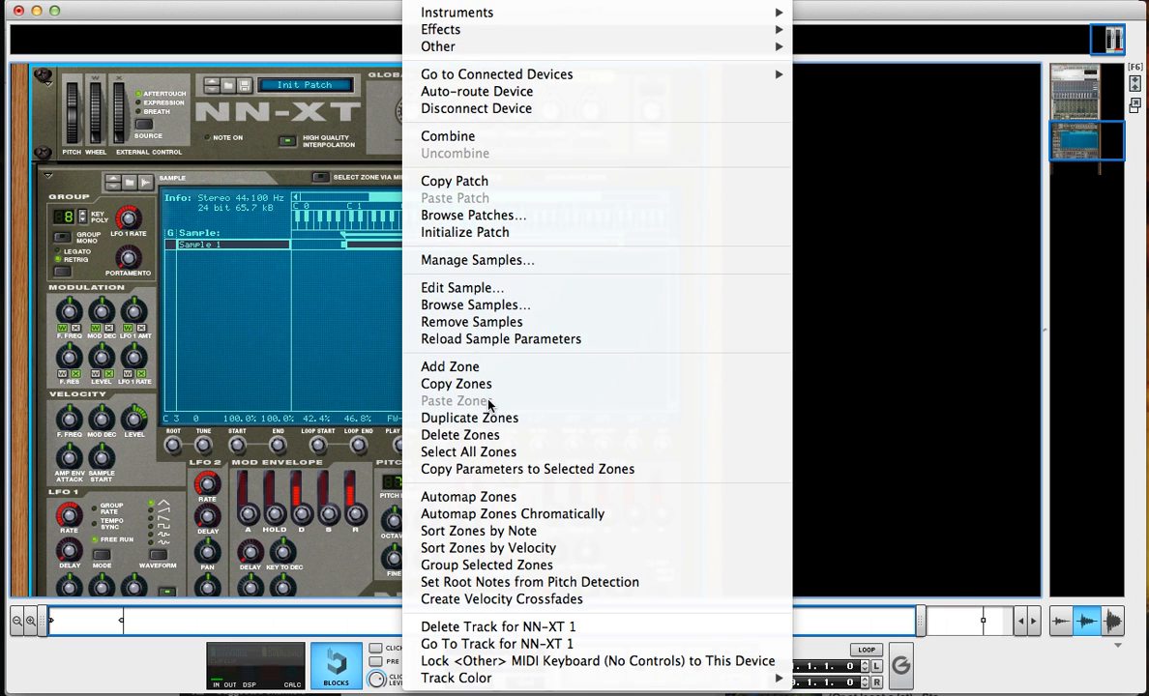
click(565, 495)
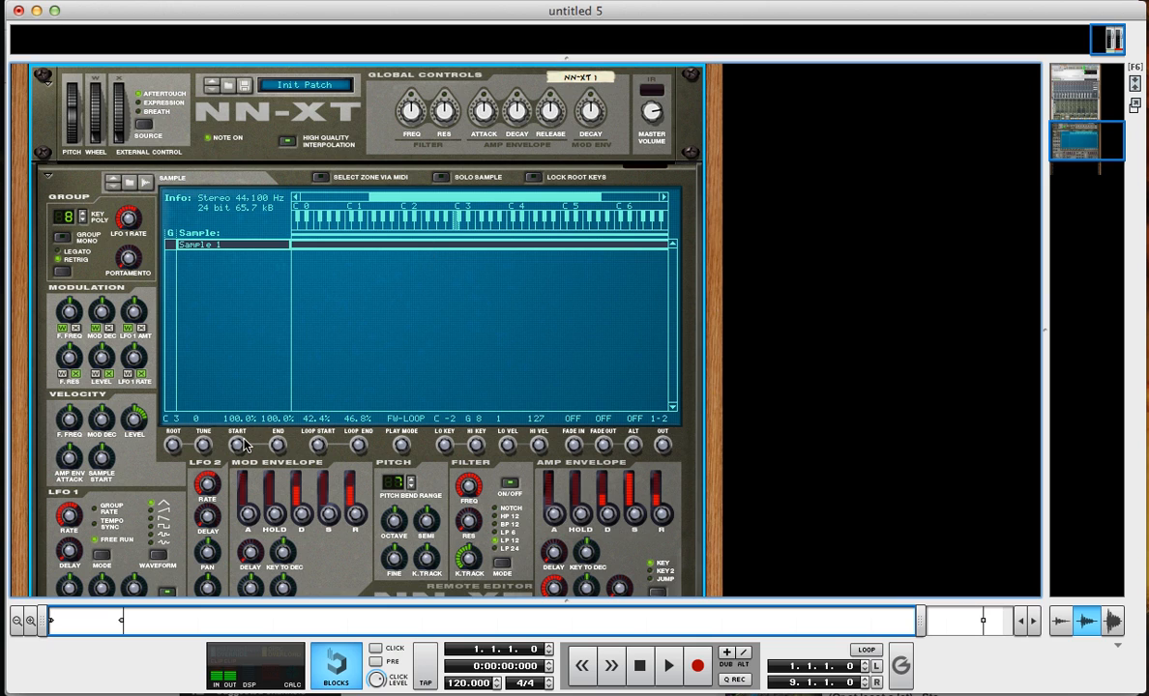
- Set the Sample 1 zone's root key to D 4 and its sample tune to 28
drag(169, 449, 193, 421)
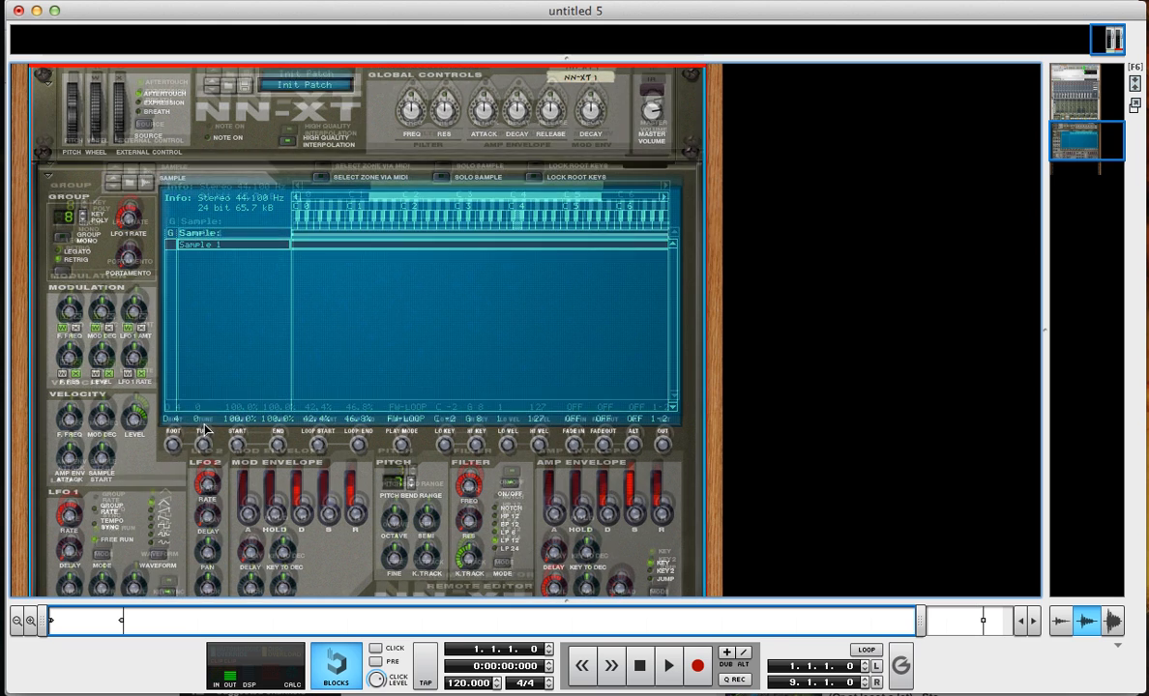
drag(204, 446, 204, 426)
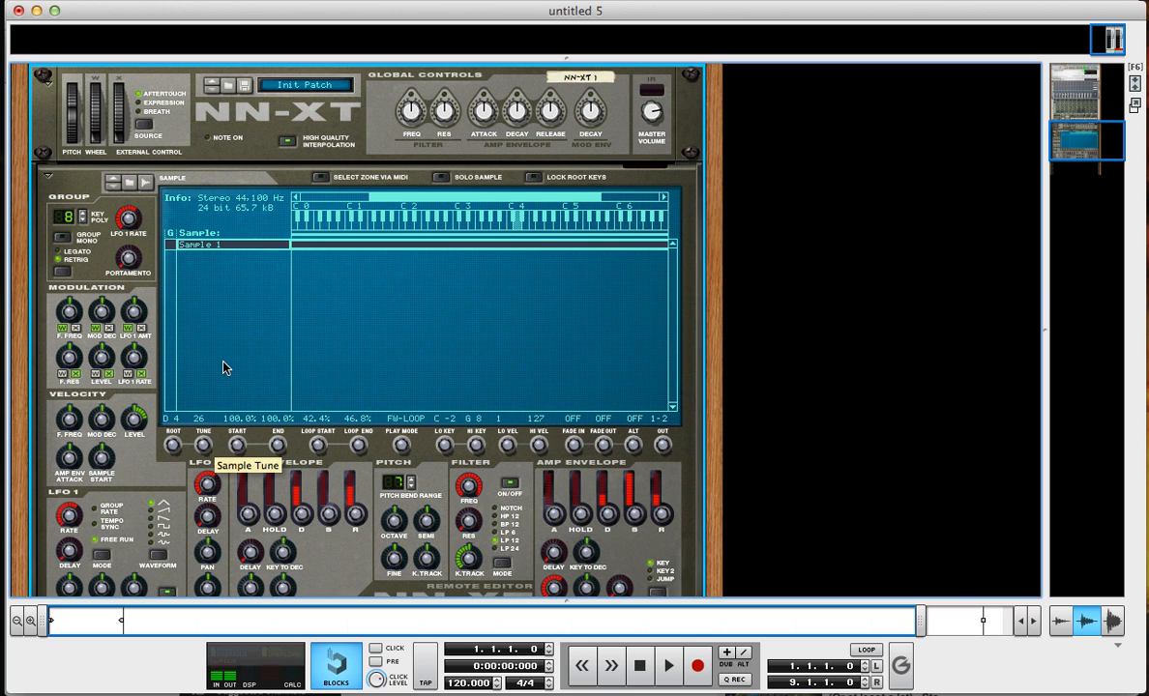
drag(223, 360, 224, 363)
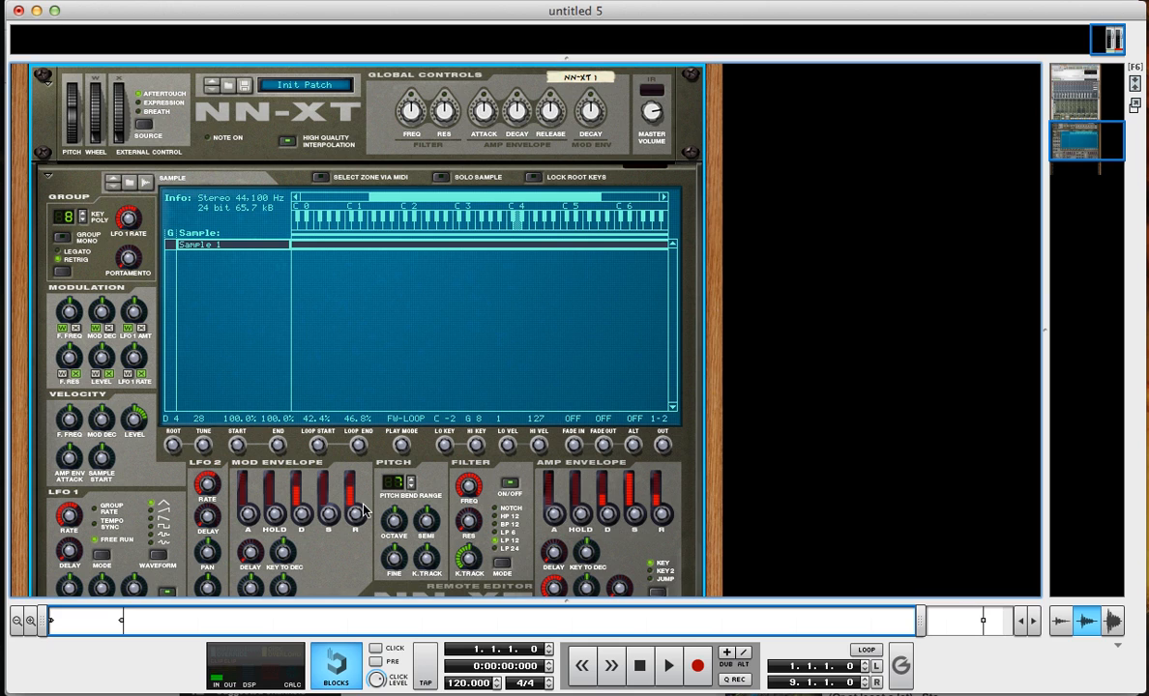
click(340, 307)
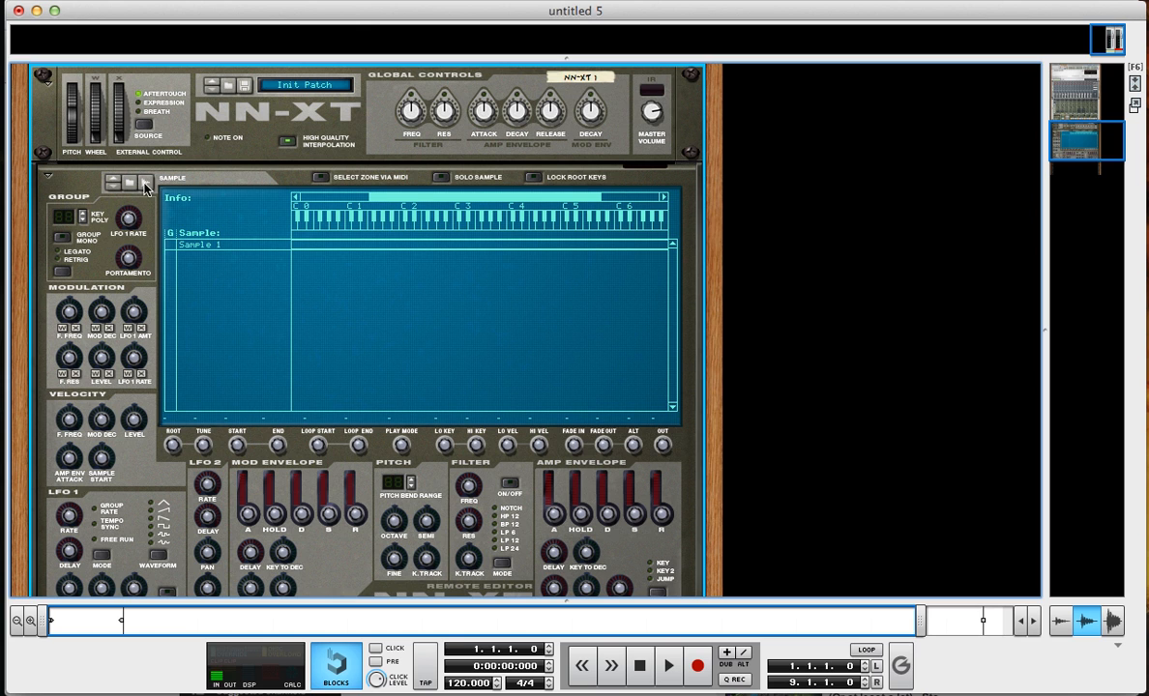
click(275, 247)
scroll(528, 433, down, 3)
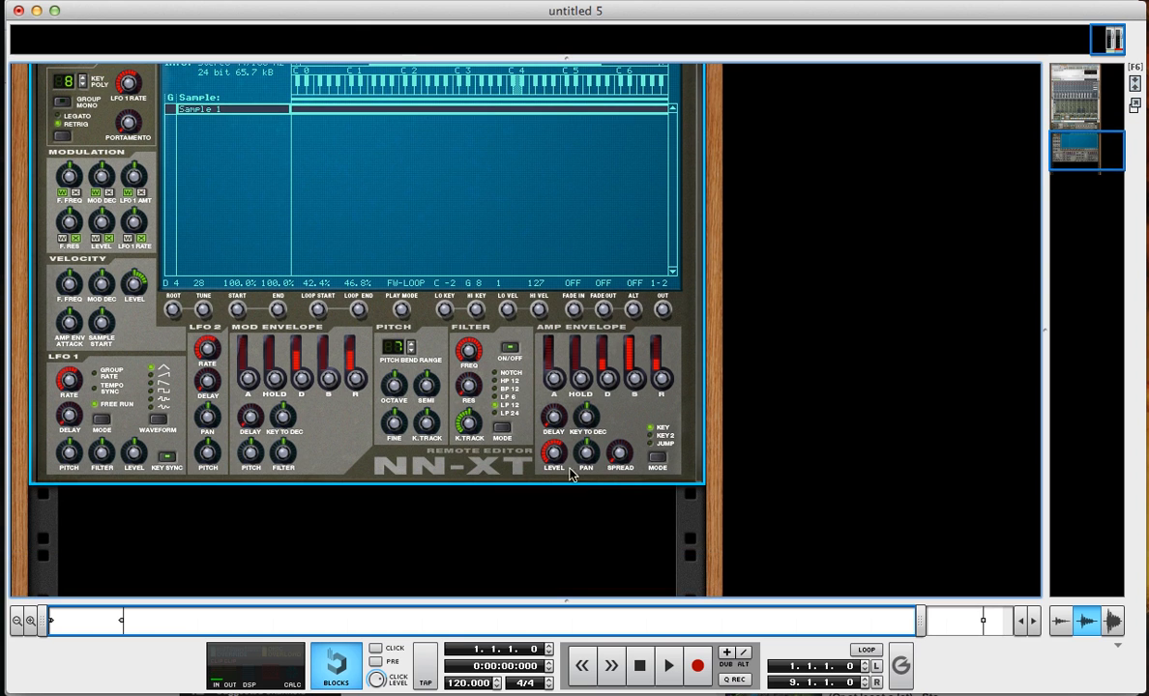
scroll(435, 406, up, 3)
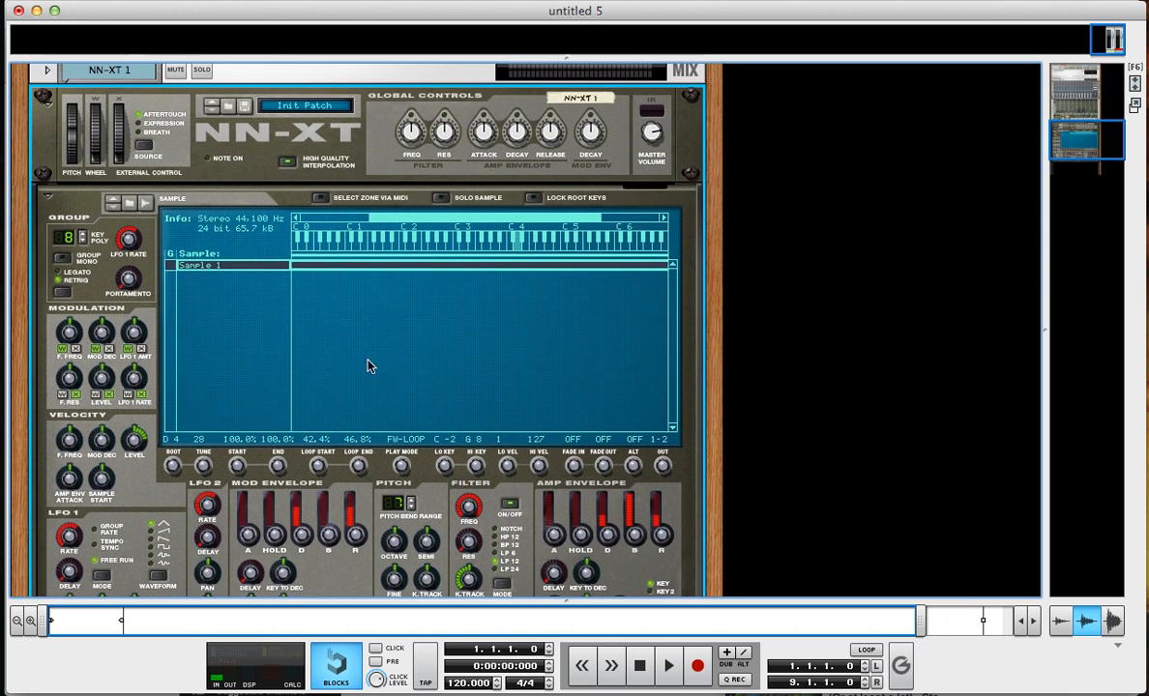
- With no zone selected, record a second live sample into the NN-XT and open it for editing
click(257, 334)
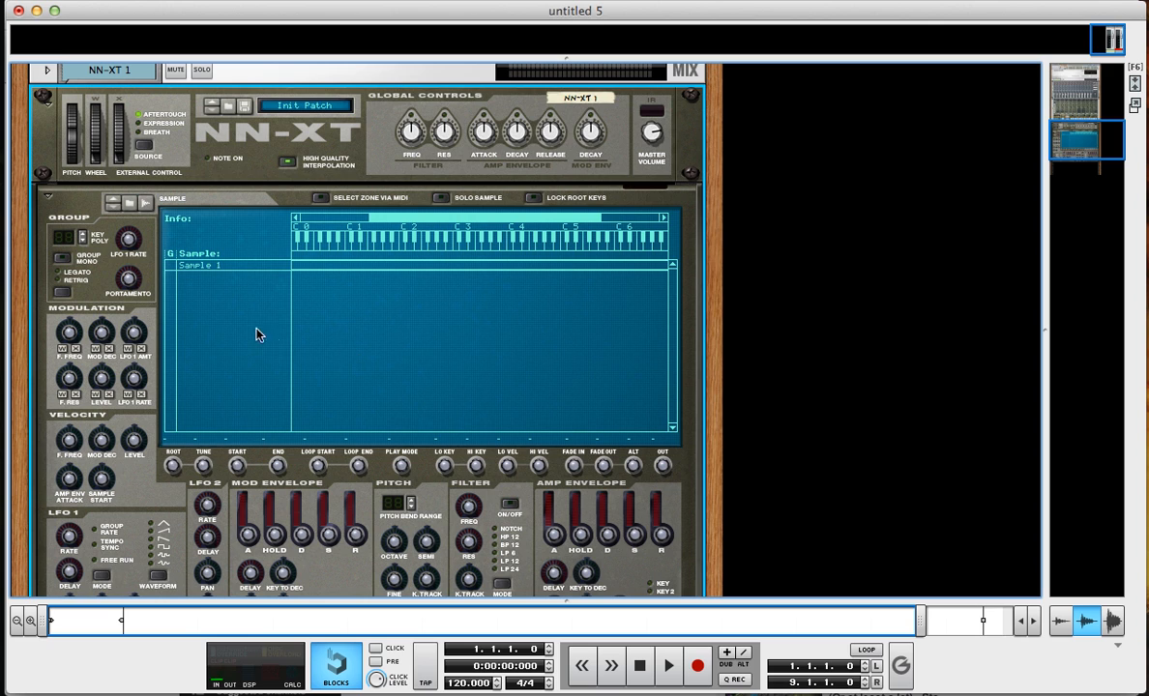
click(145, 205)
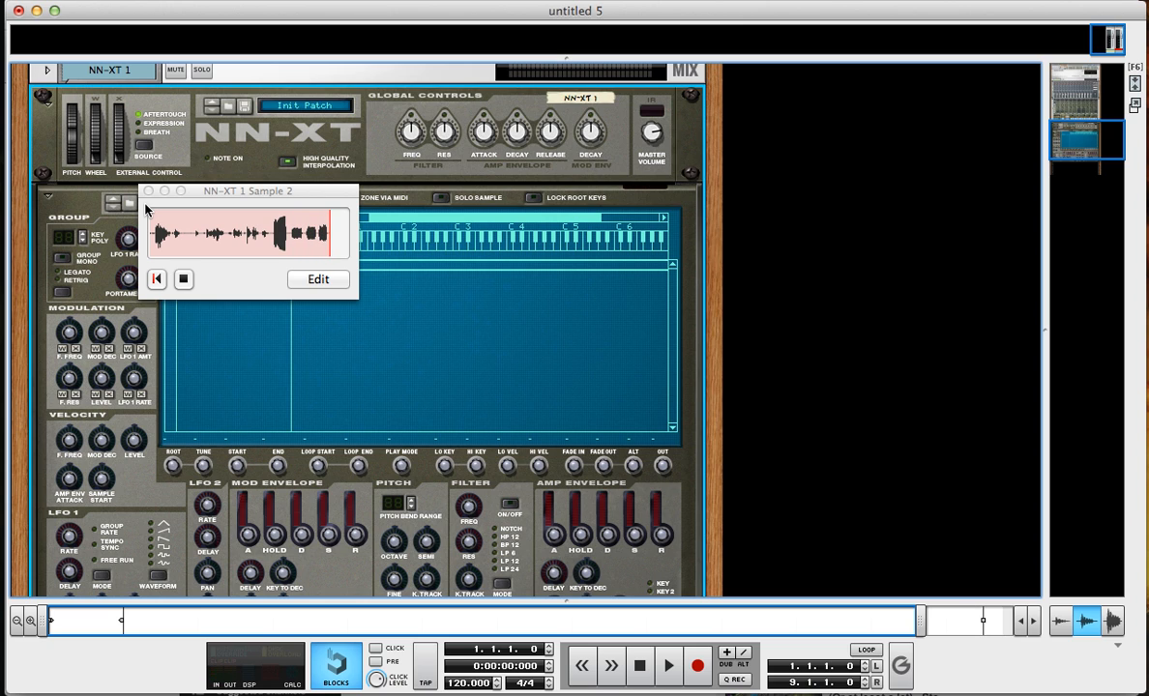
click(315, 277)
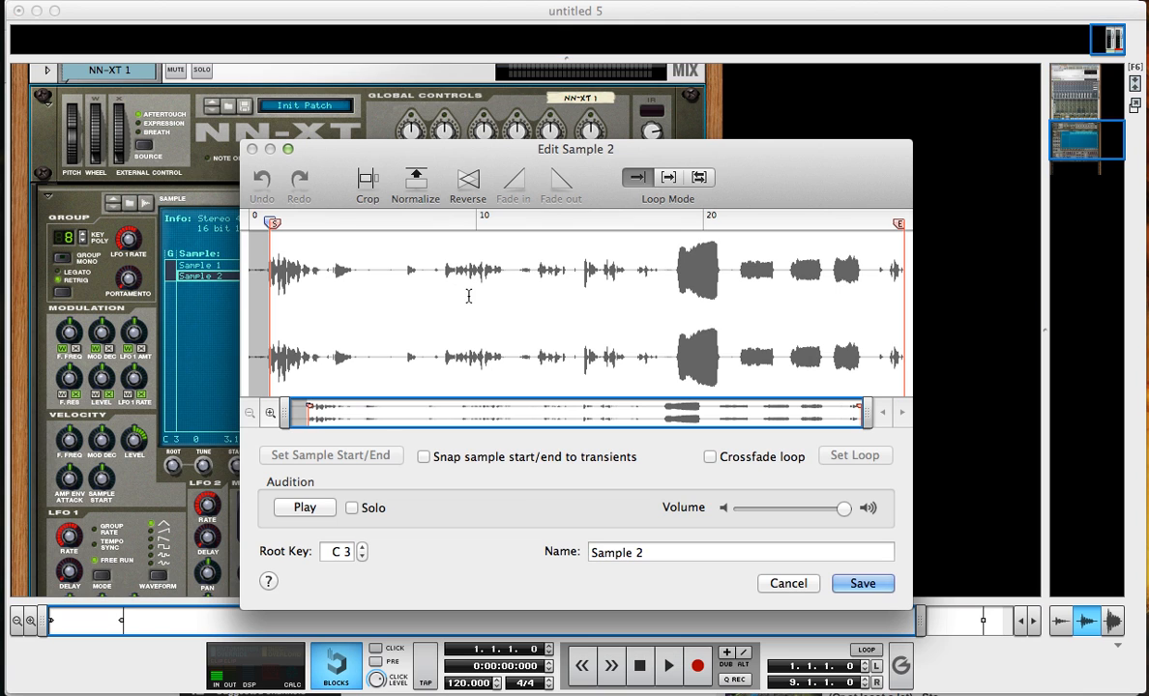
- Audition the sung notes in Sample 2 and crop the recording to the third sustained note, at about 23.5 to 25.5 seconds
click(732, 220)
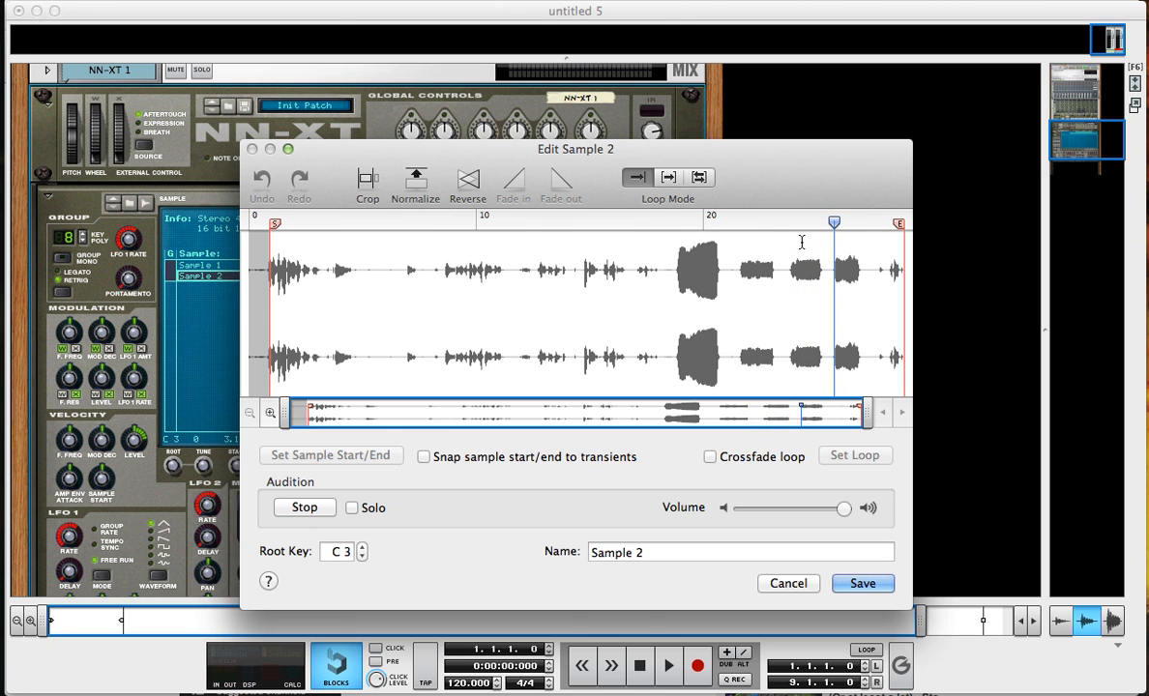
click(700, 221)
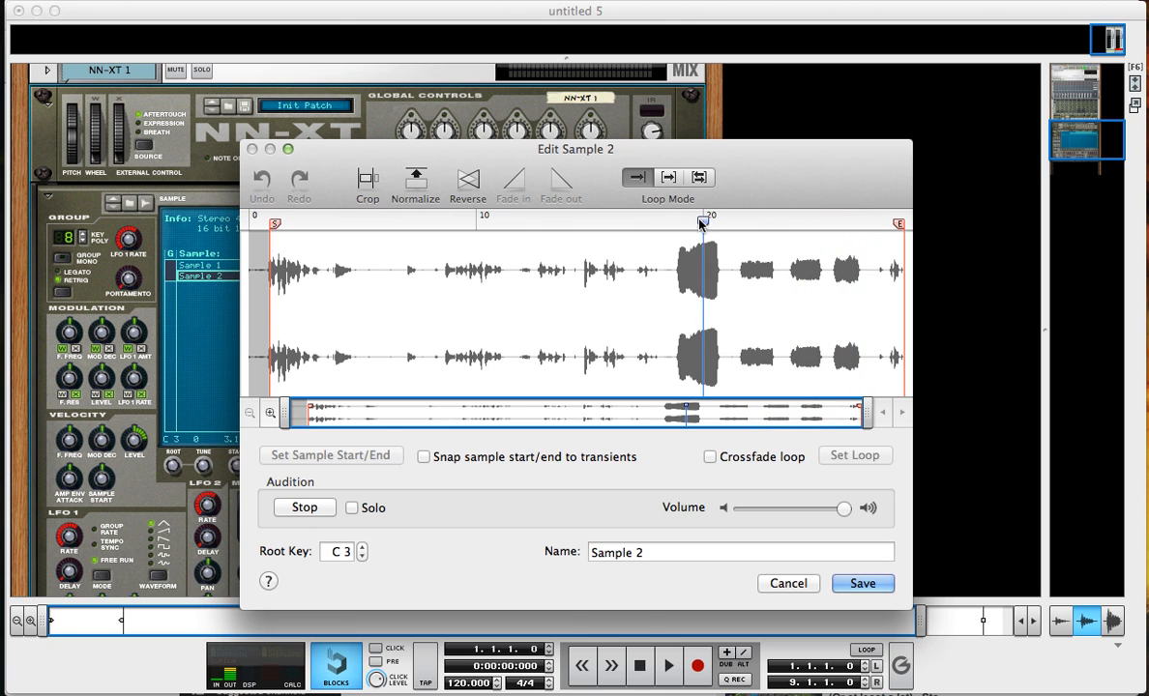
key(space)
drag(784, 253, 831, 268)
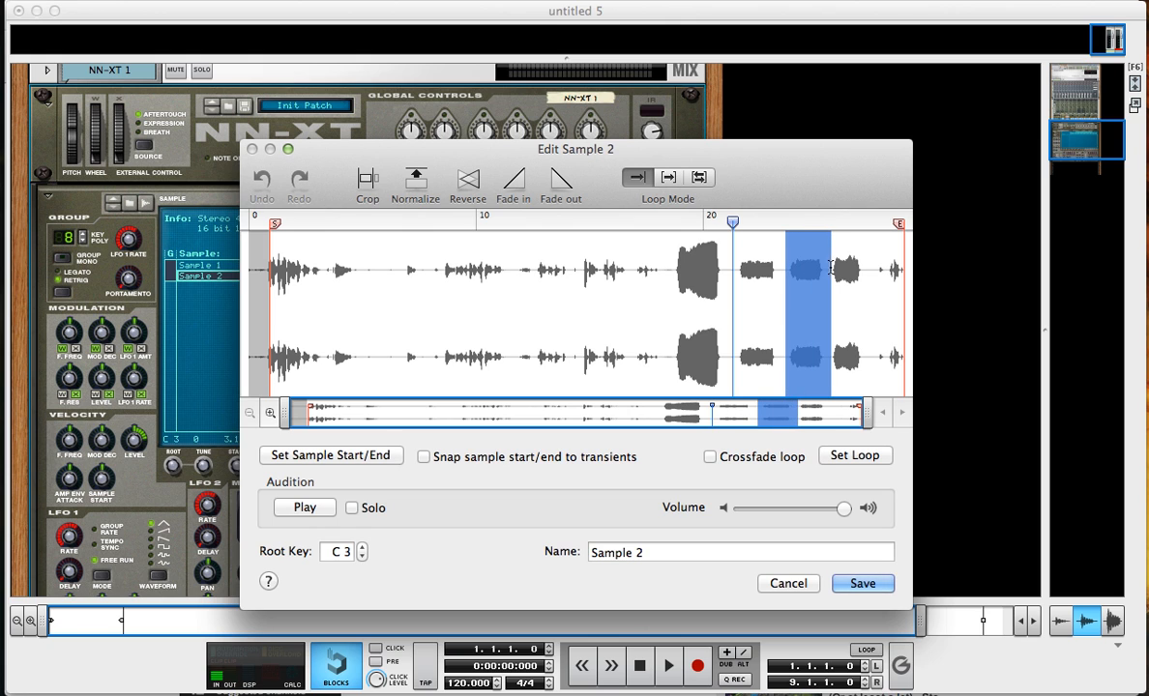
click(368, 182)
- Crop the remaining silence from both ends of the Sample 2 note, normalize it and save the edited sample
drag(334, 267, 839, 323)
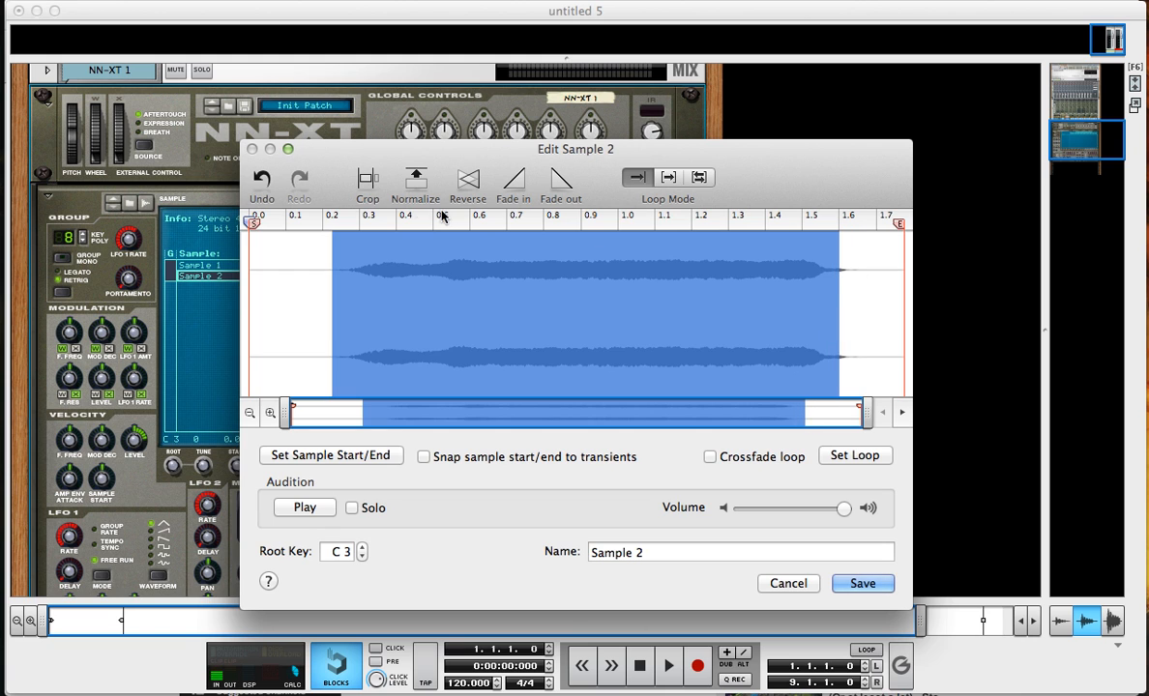
click(359, 184)
drag(259, 276, 887, 319)
click(363, 189)
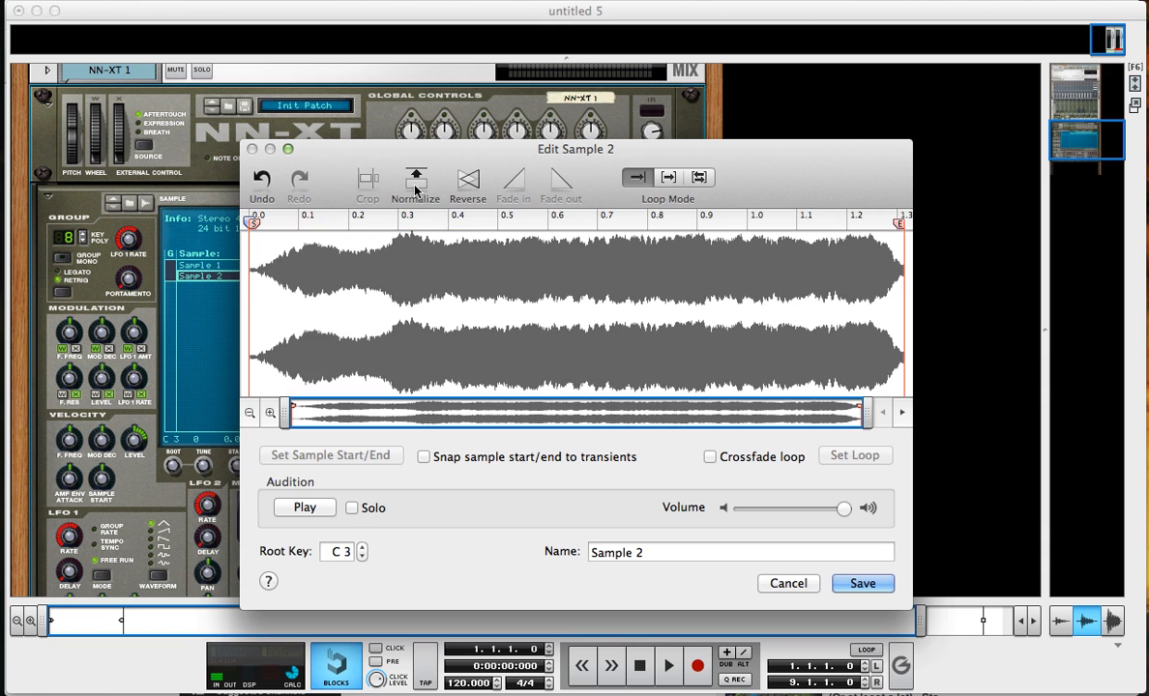
key(Return)
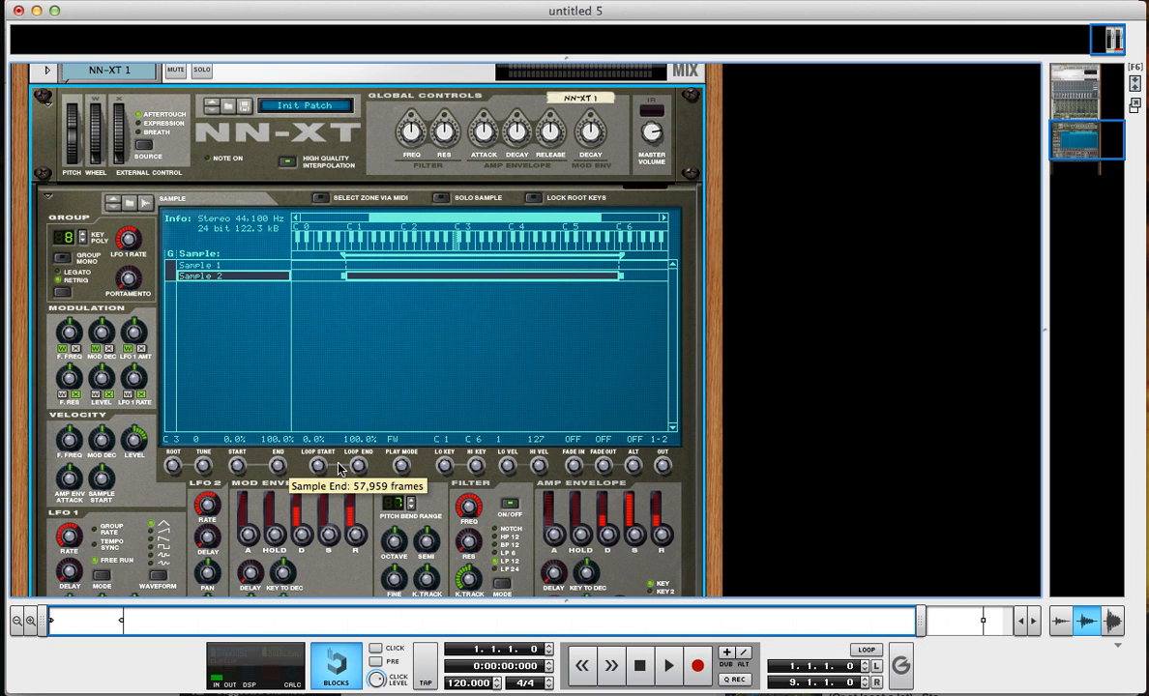
- Make the Sample 2 zone play as FW-LOOP from 40.8% to 63.3%, with its sample start at 100%
drag(237, 465, 243, 262)
drag(402, 471, 367, 428)
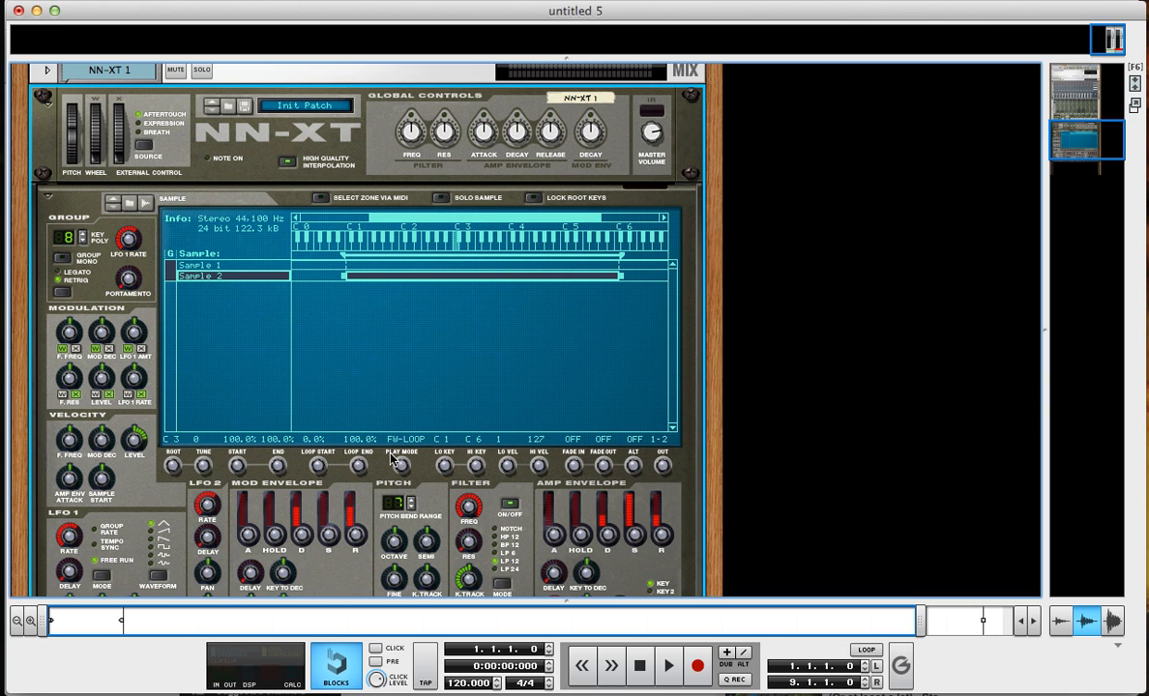
drag(317, 465, 327, 385)
drag(358, 467, 341, 554)
mouse_move(364, 470)
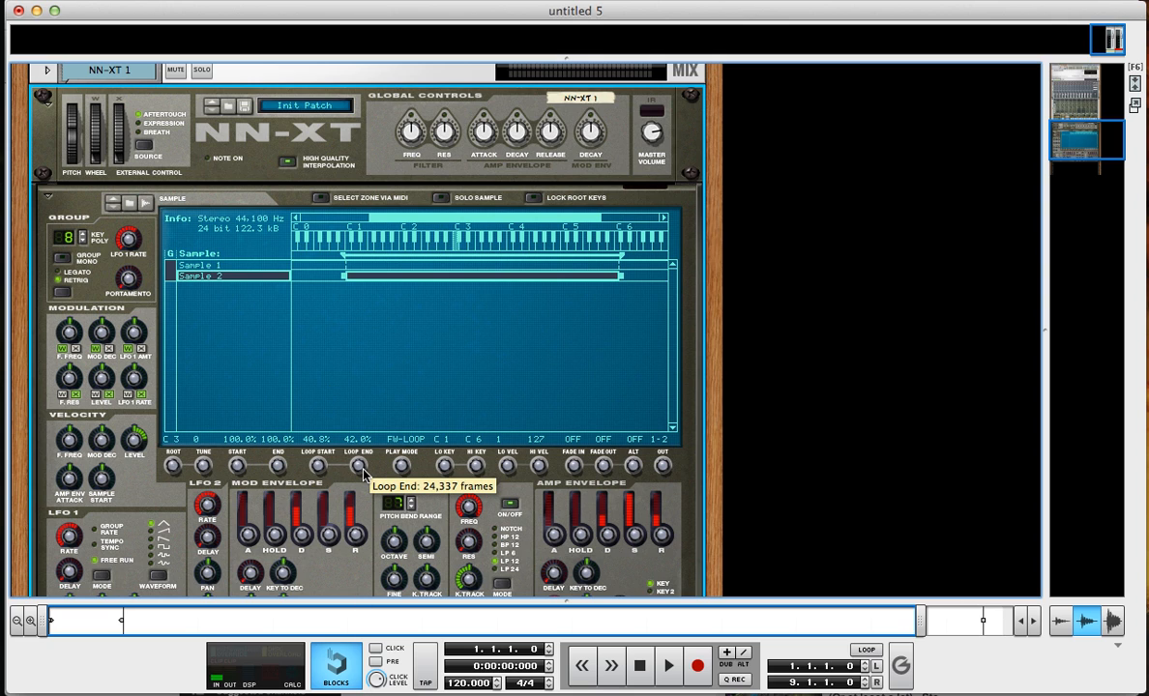
drag(364, 469, 364, 464)
drag(363, 470, 365, 441)
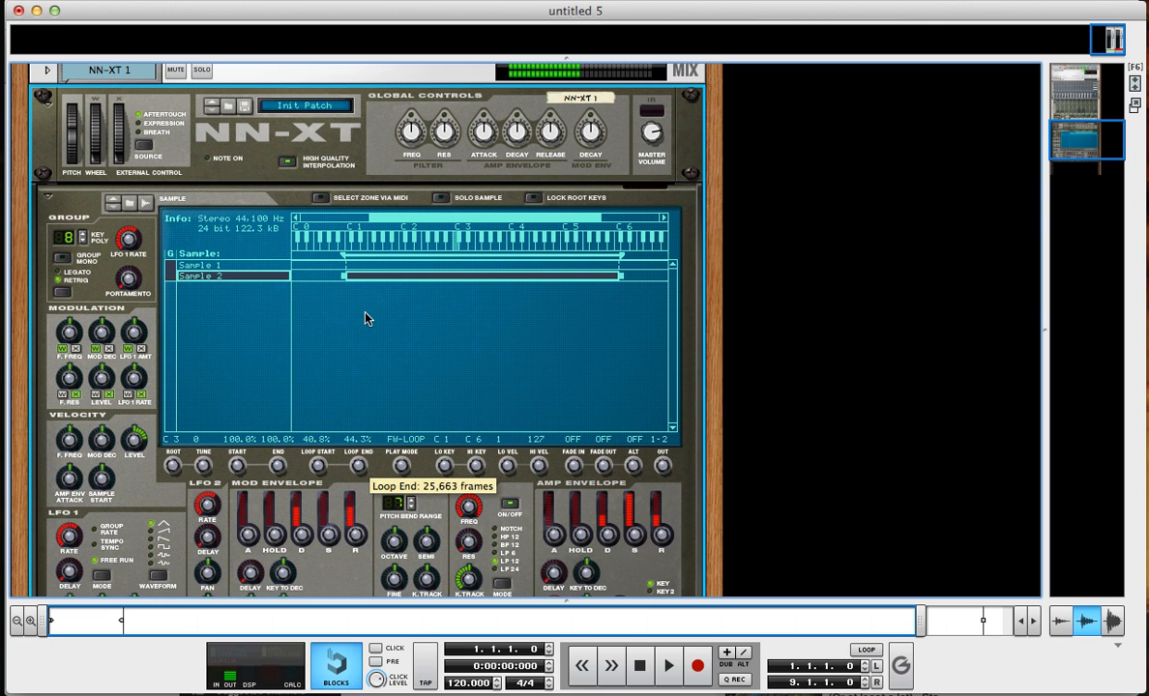
drag(365, 339, 363, 302)
mouse_move(361, 373)
mouse_down()
mouse_move(358, 577)
mouse_move(343, 389)
mouse_up()
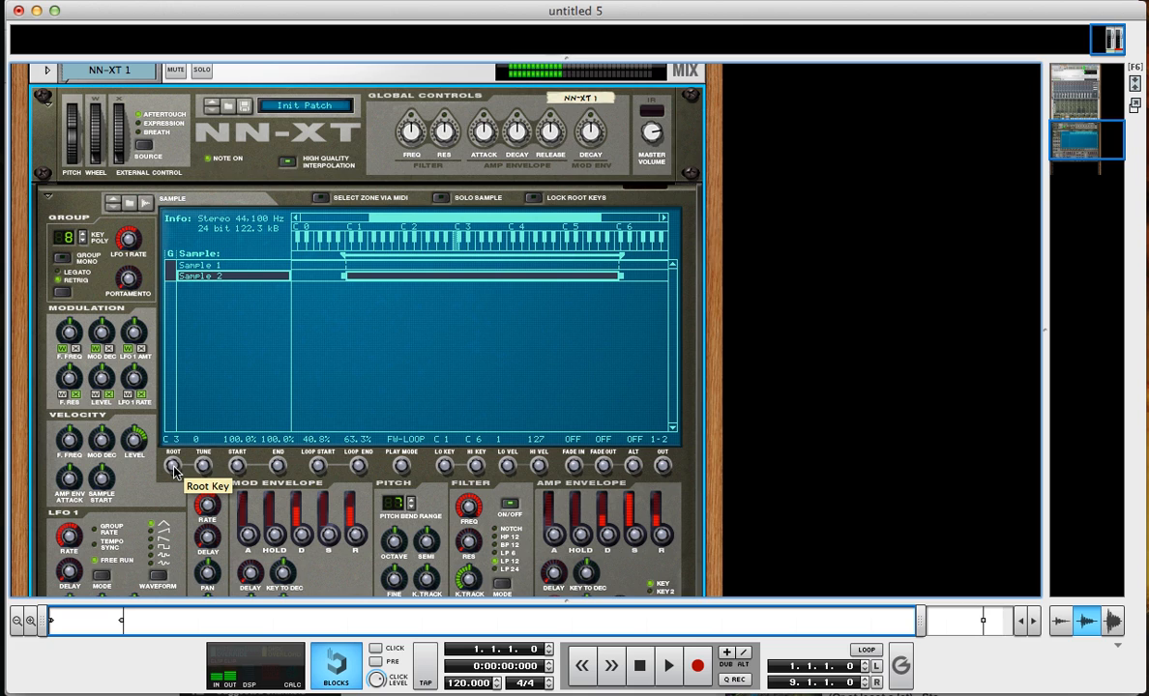
- Set the Sample 2 zone's root key to A#2 and its sample tune to 33
mouse_move(174, 471)
mouse_down()
mouse_move(204, 466)
mouse_move(176, 474)
mouse_move(205, 444)
mouse_move(209, 343)
mouse_up()
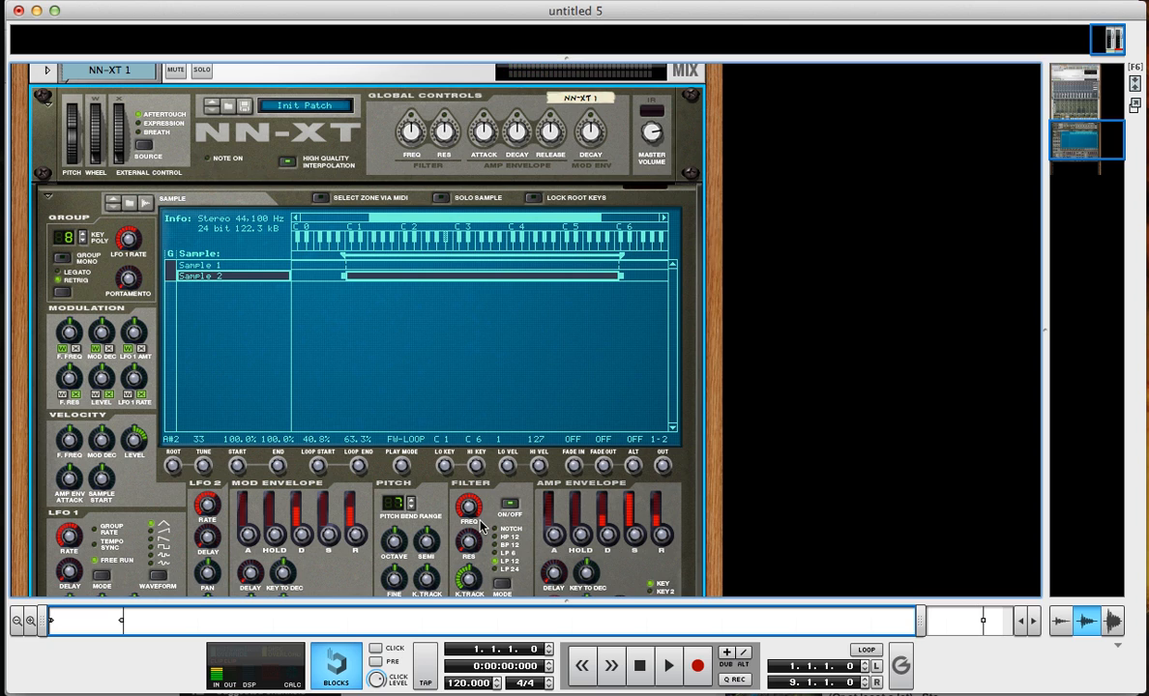
- Automap the Sample 2 zone so it spans the full key range from C -2 to G 8
mouse_move(555, 534)
scroll(232, 455, down, 5)
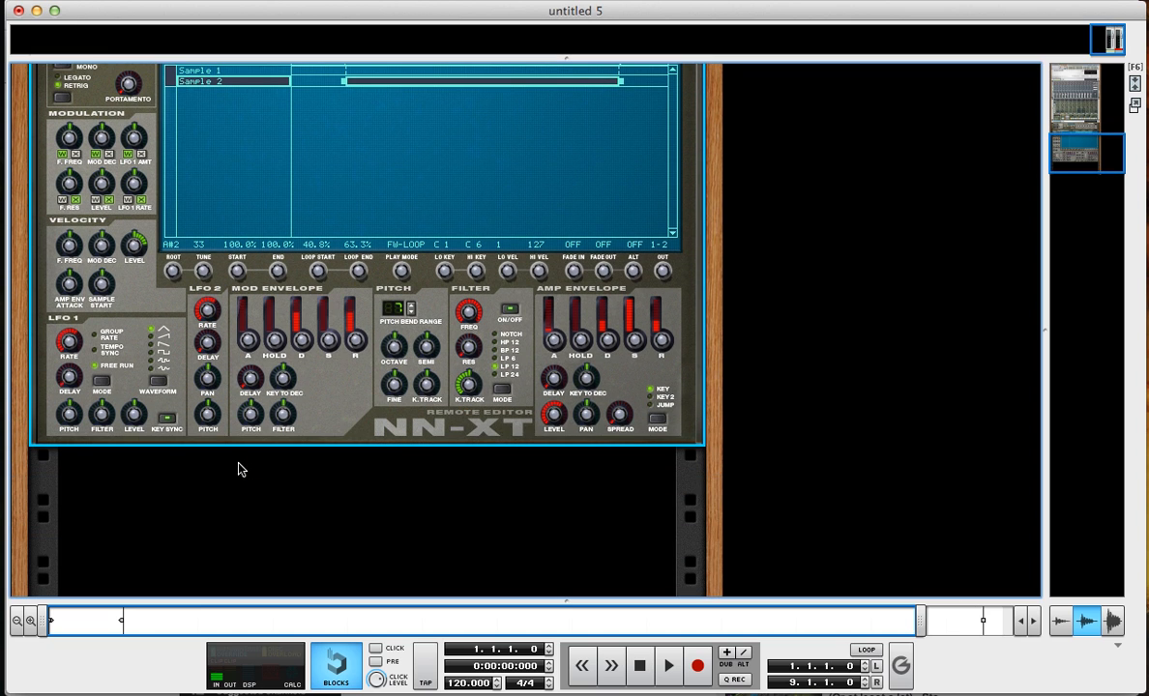
click(267, 74)
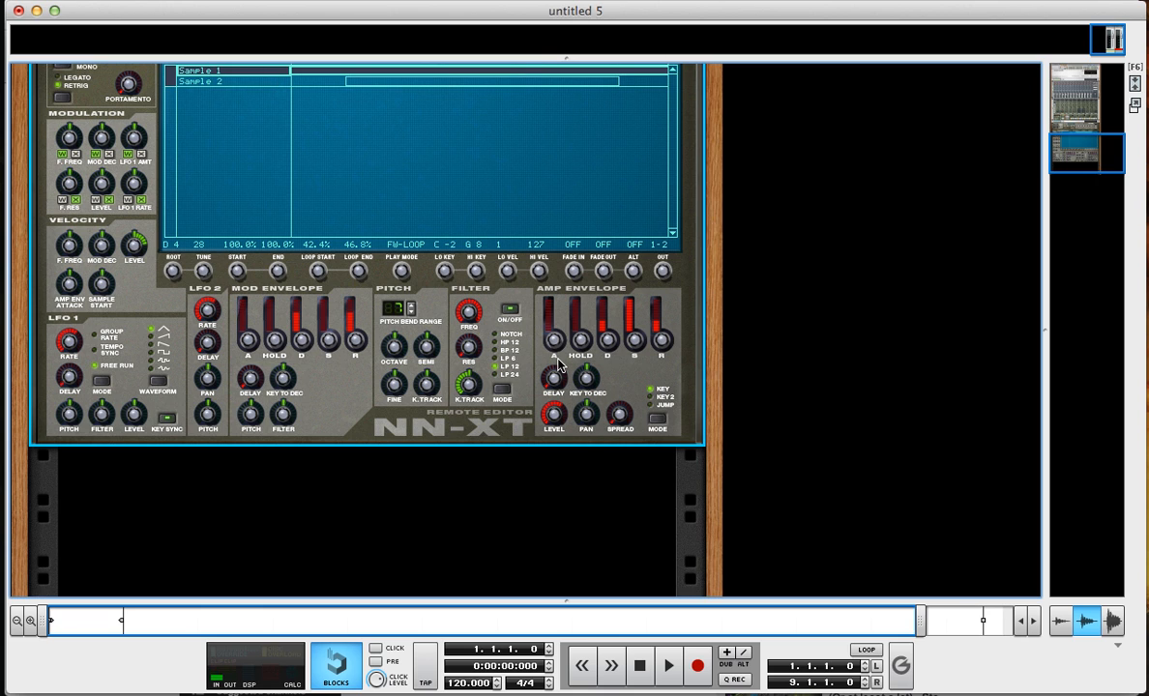
click(391, 84)
right_click(392, 83)
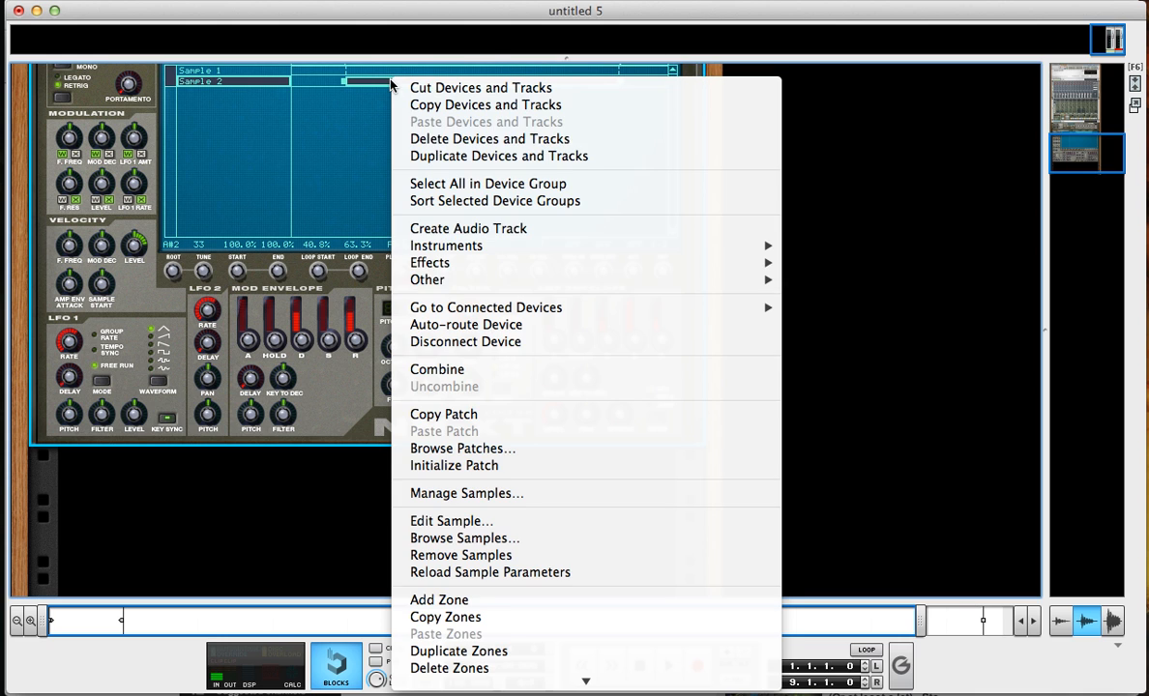
scroll(500, 408, down, 5)
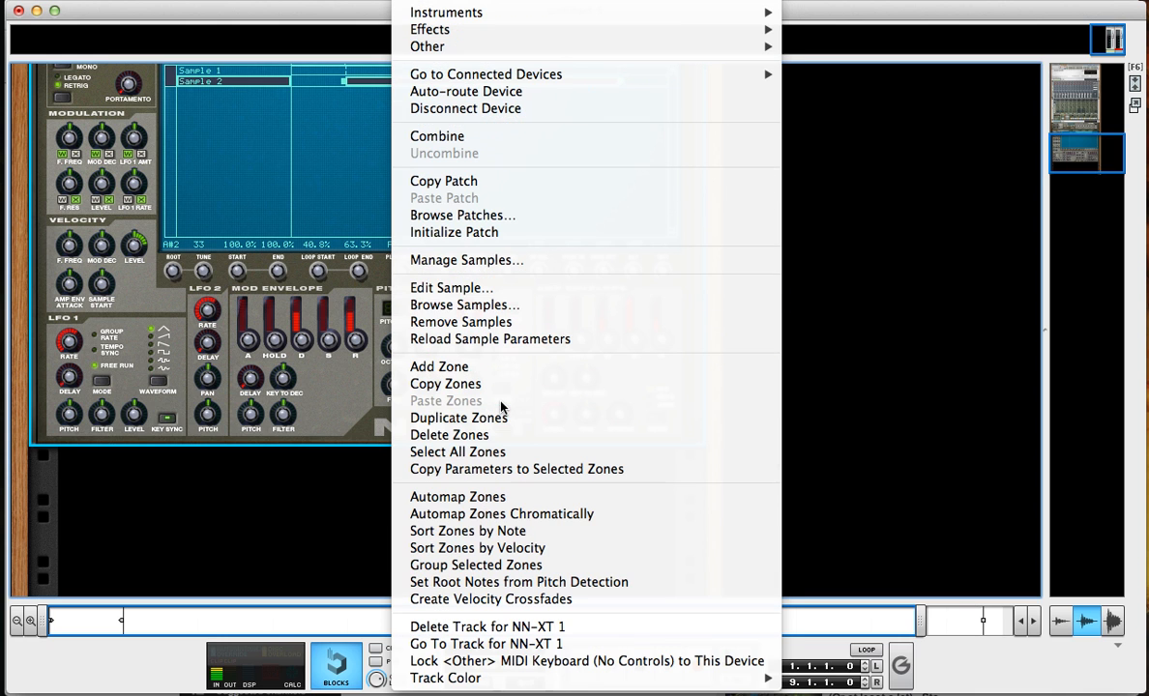
scroll(501, 411, up, 2)
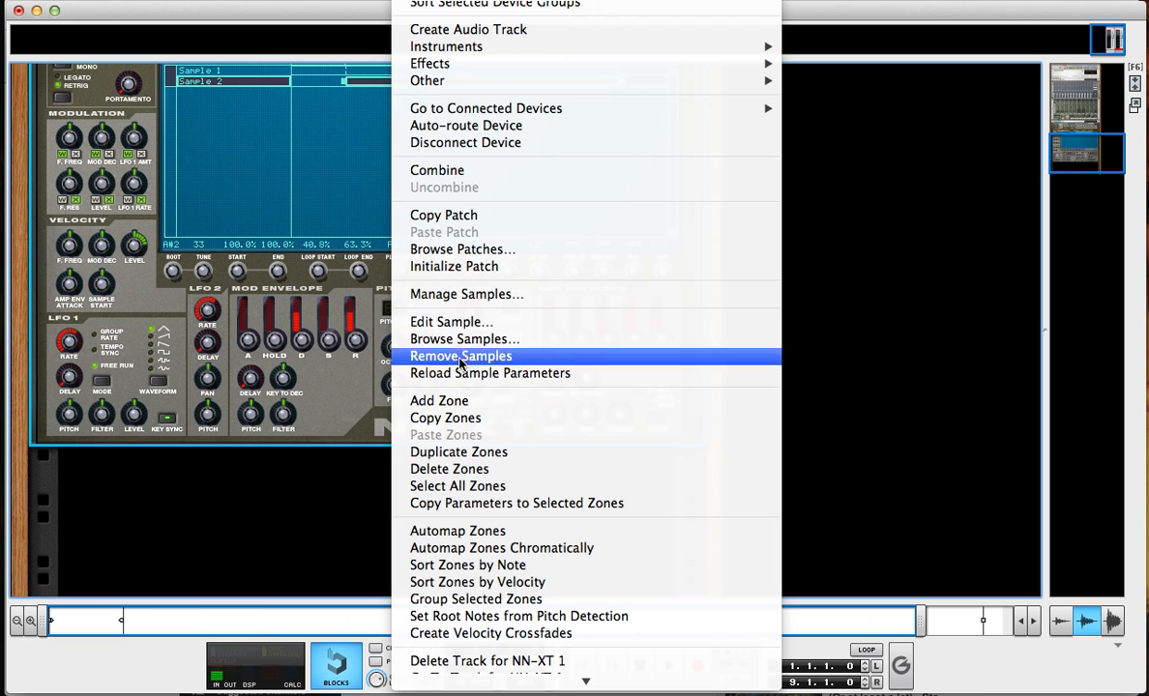
click(559, 539)
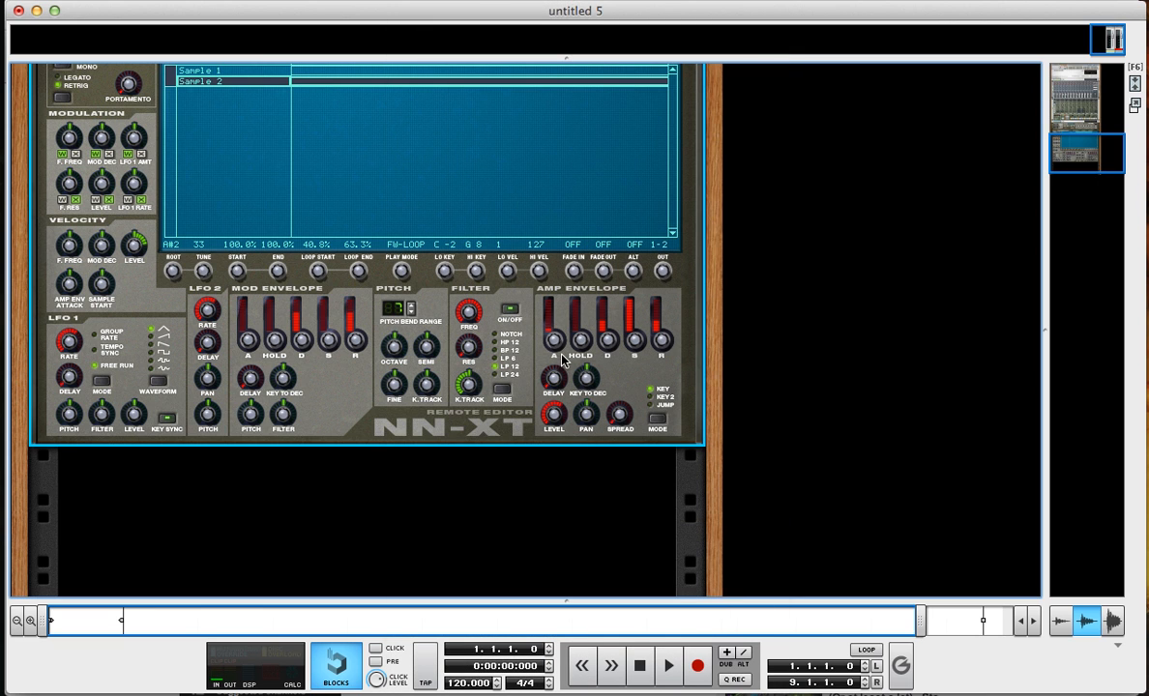
- Slightly adjust the Sample 1 zone's amp envelope attack, and set the Sample 2 zone's root key to A#1
click(228, 73)
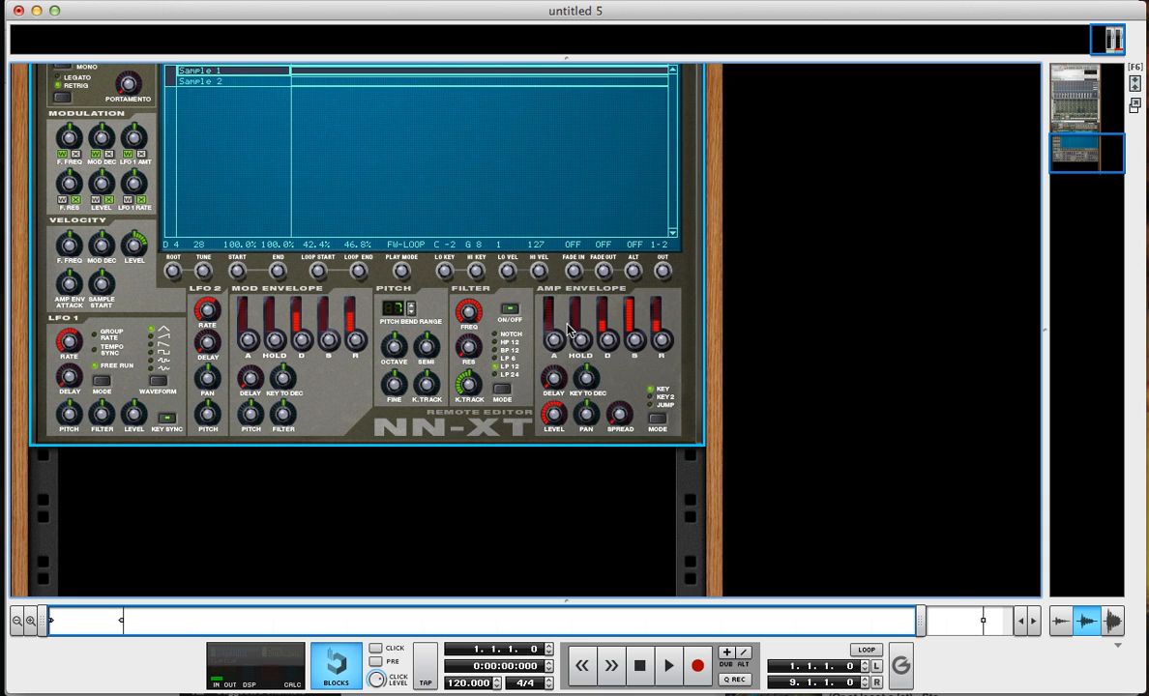
drag(559, 346, 561, 341)
click(245, 83)
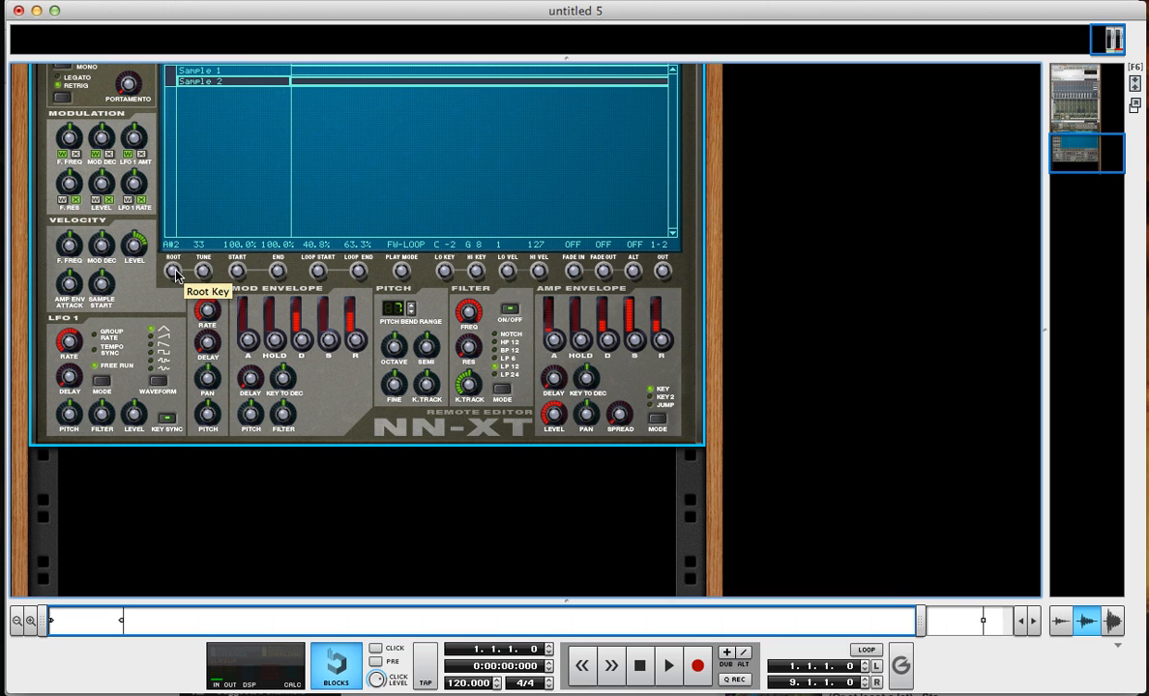
drag(175, 275, 178, 309)
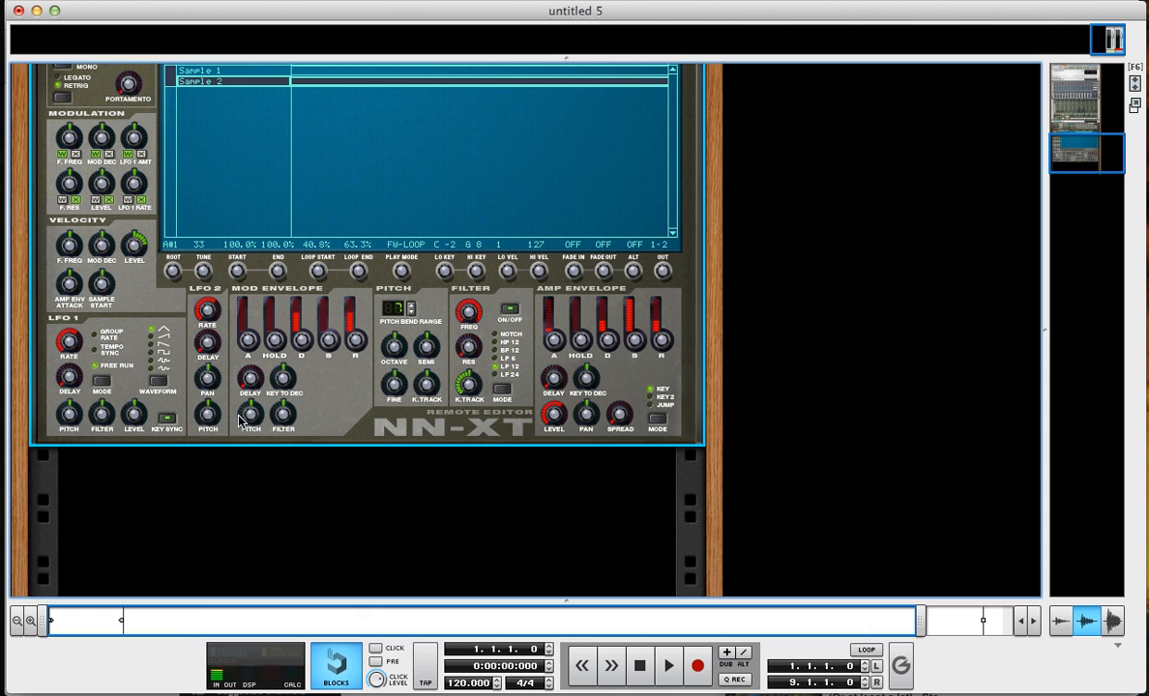
- For both zones together, apply a slight mod envelope amount to pitch and shorten the mod envelope decay
drag(356, 102, 340, 60)
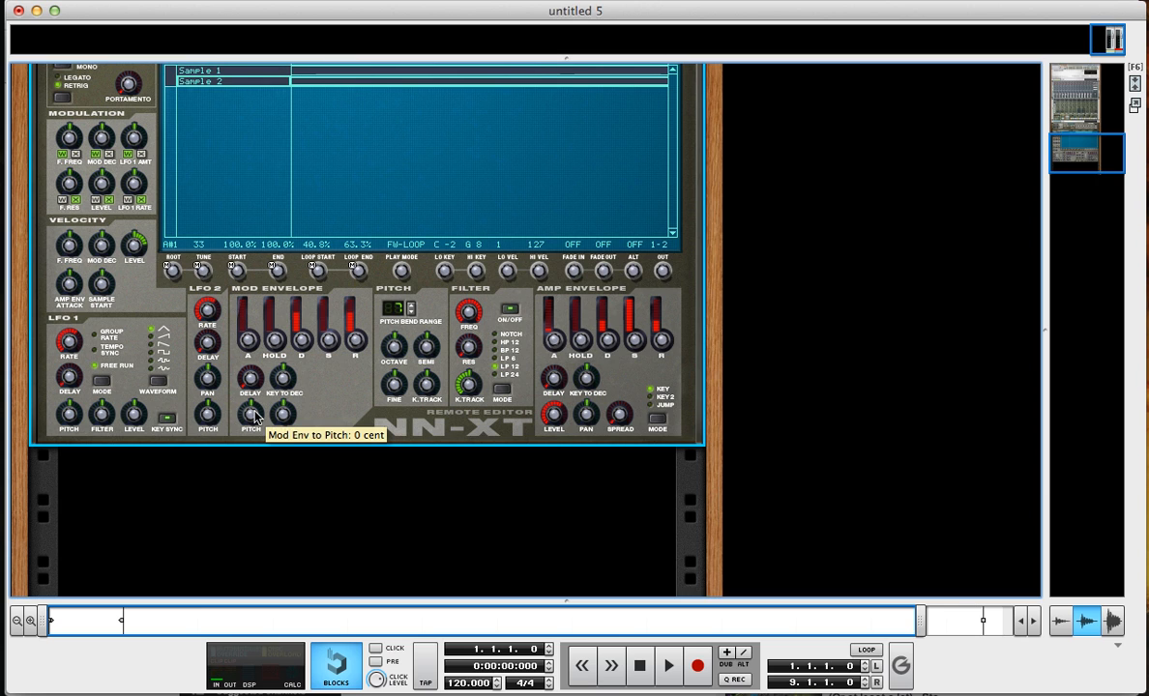
drag(250, 409, 249, 420)
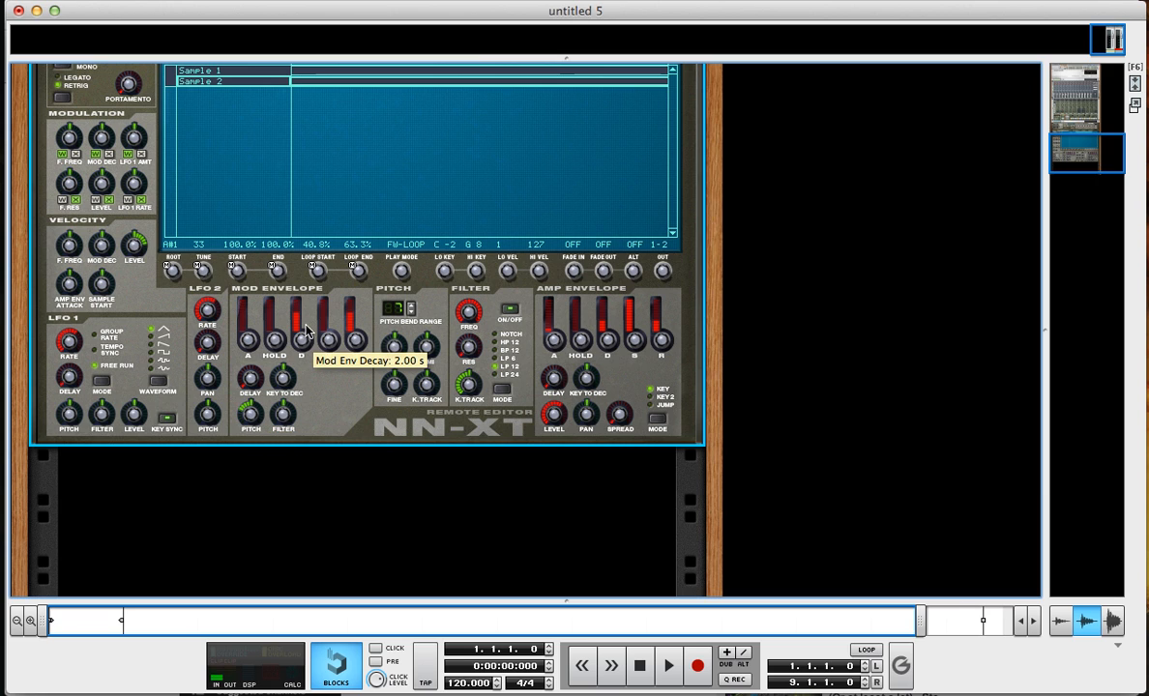
drag(305, 330, 302, 357)
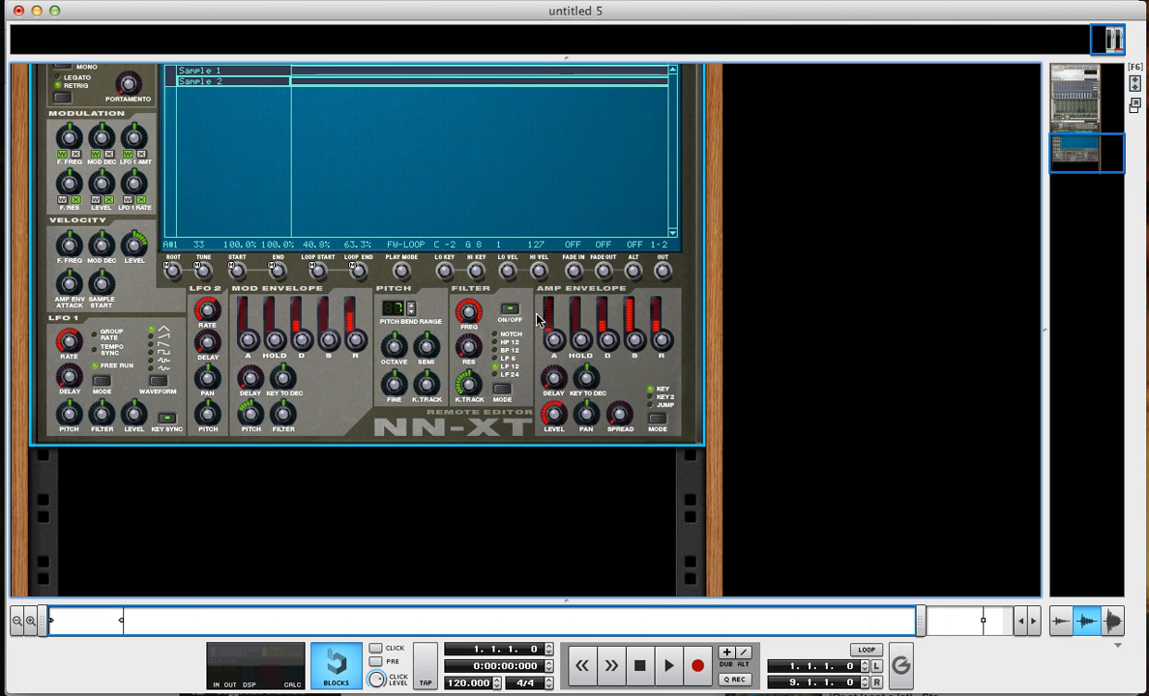
- Set the amp envelope attack of both selected zones to 1.4 ms
drag(550, 340, 554, 337)
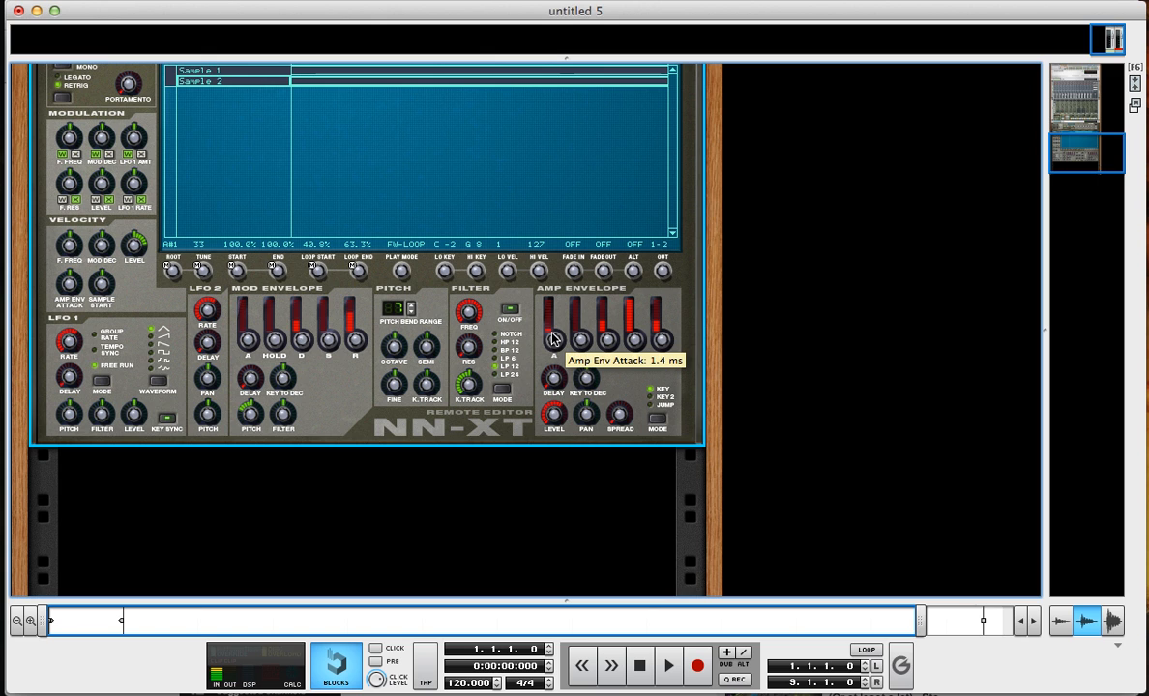
- Collapse the NN-XT remote editor so only the main device panel is shown
scroll(528, 343, up, 5)
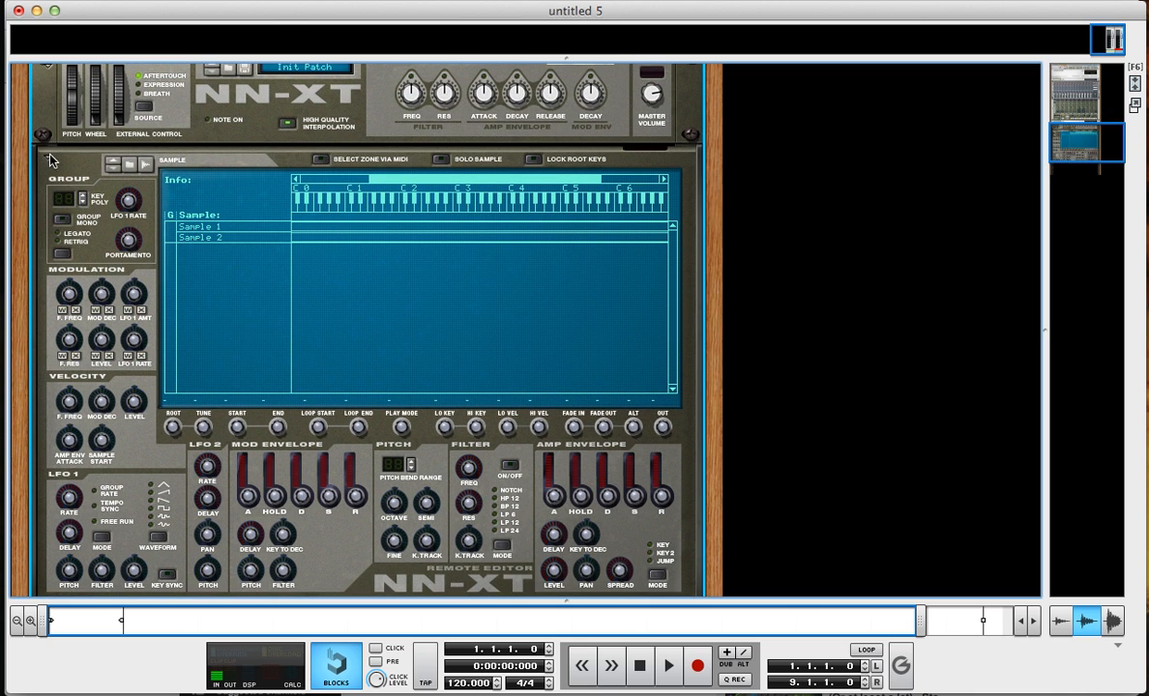
click(49, 156)
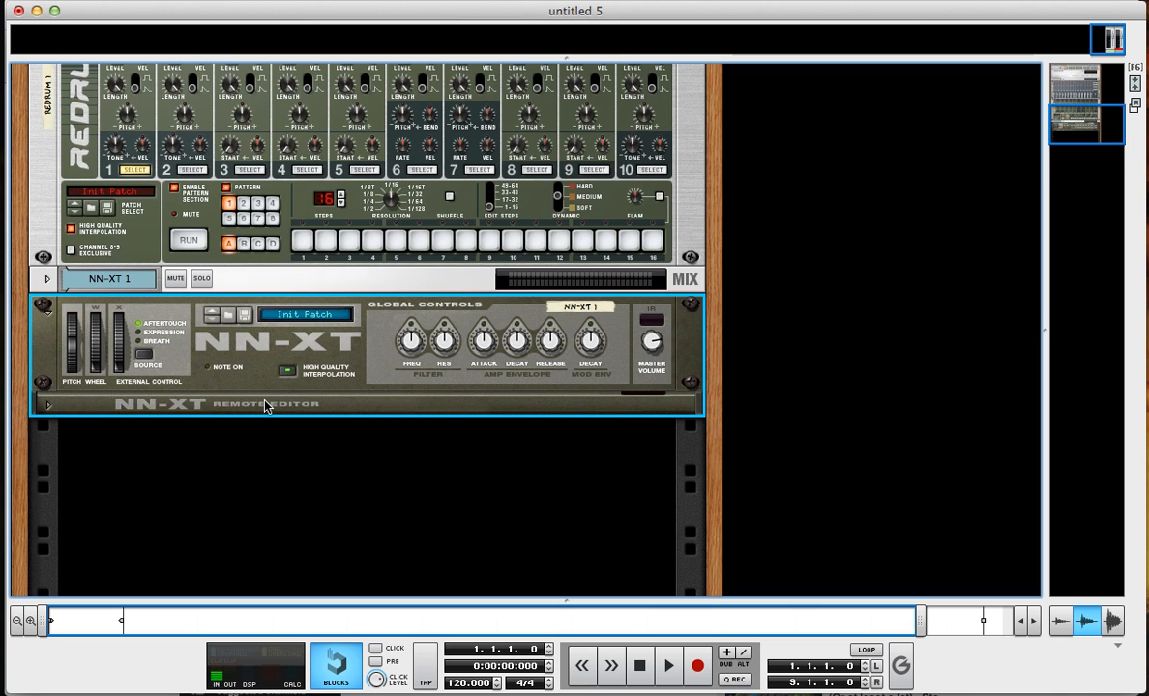